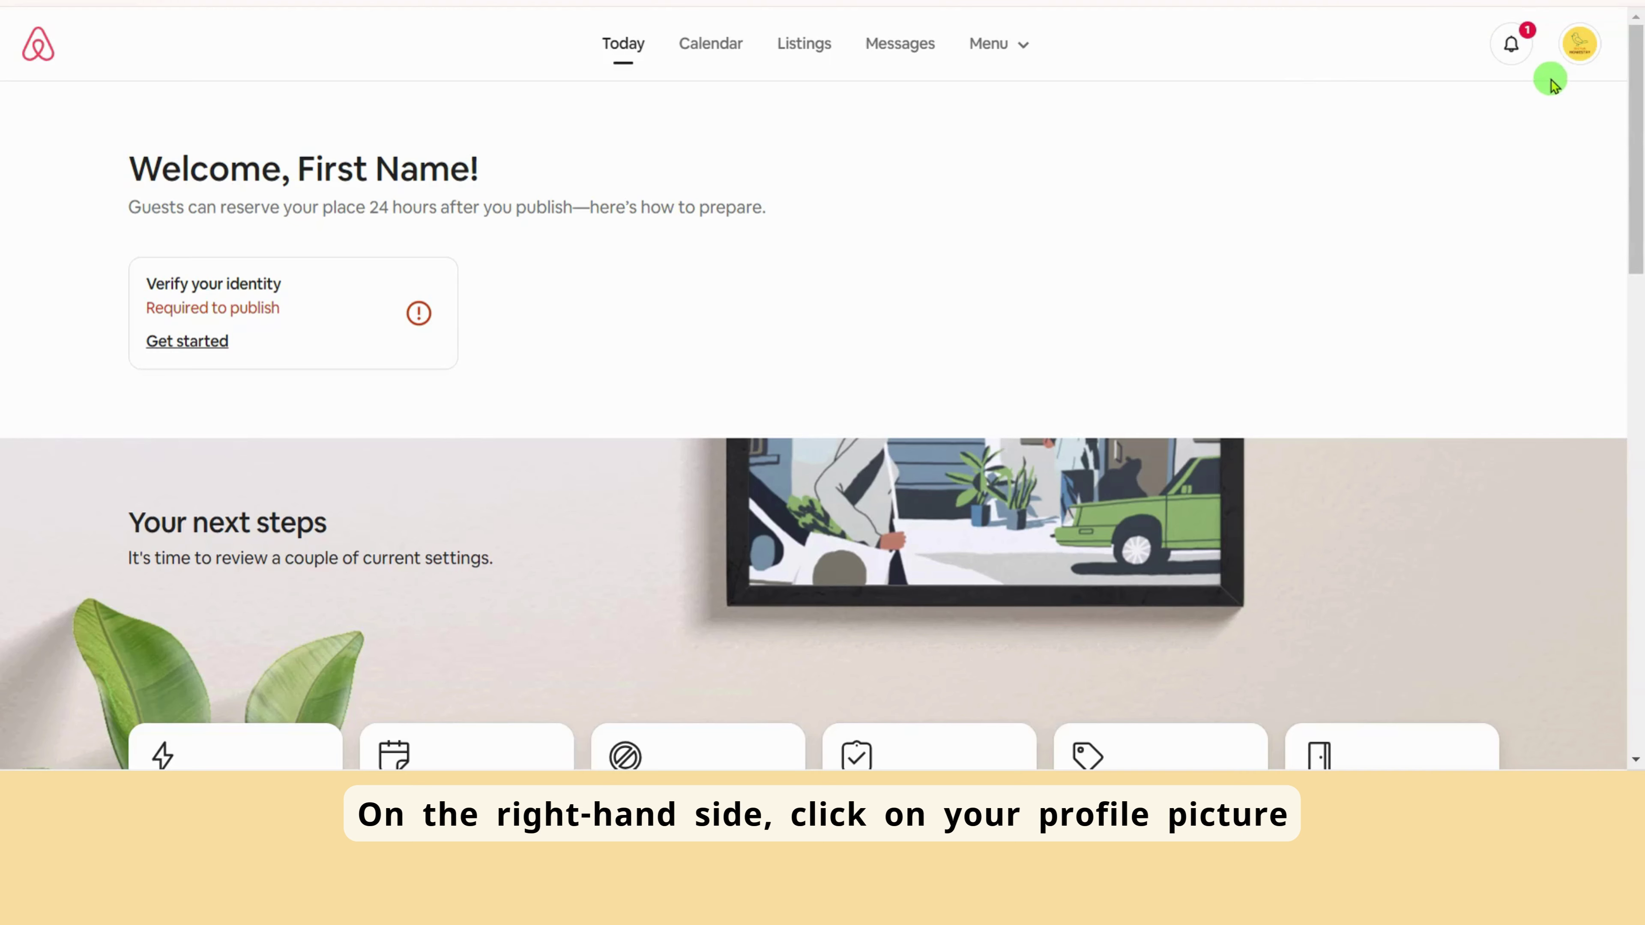
# Start adding a Payoneer payout in Airbnb, choosing the host as the account owner
pyautogui.click(1570, 49)
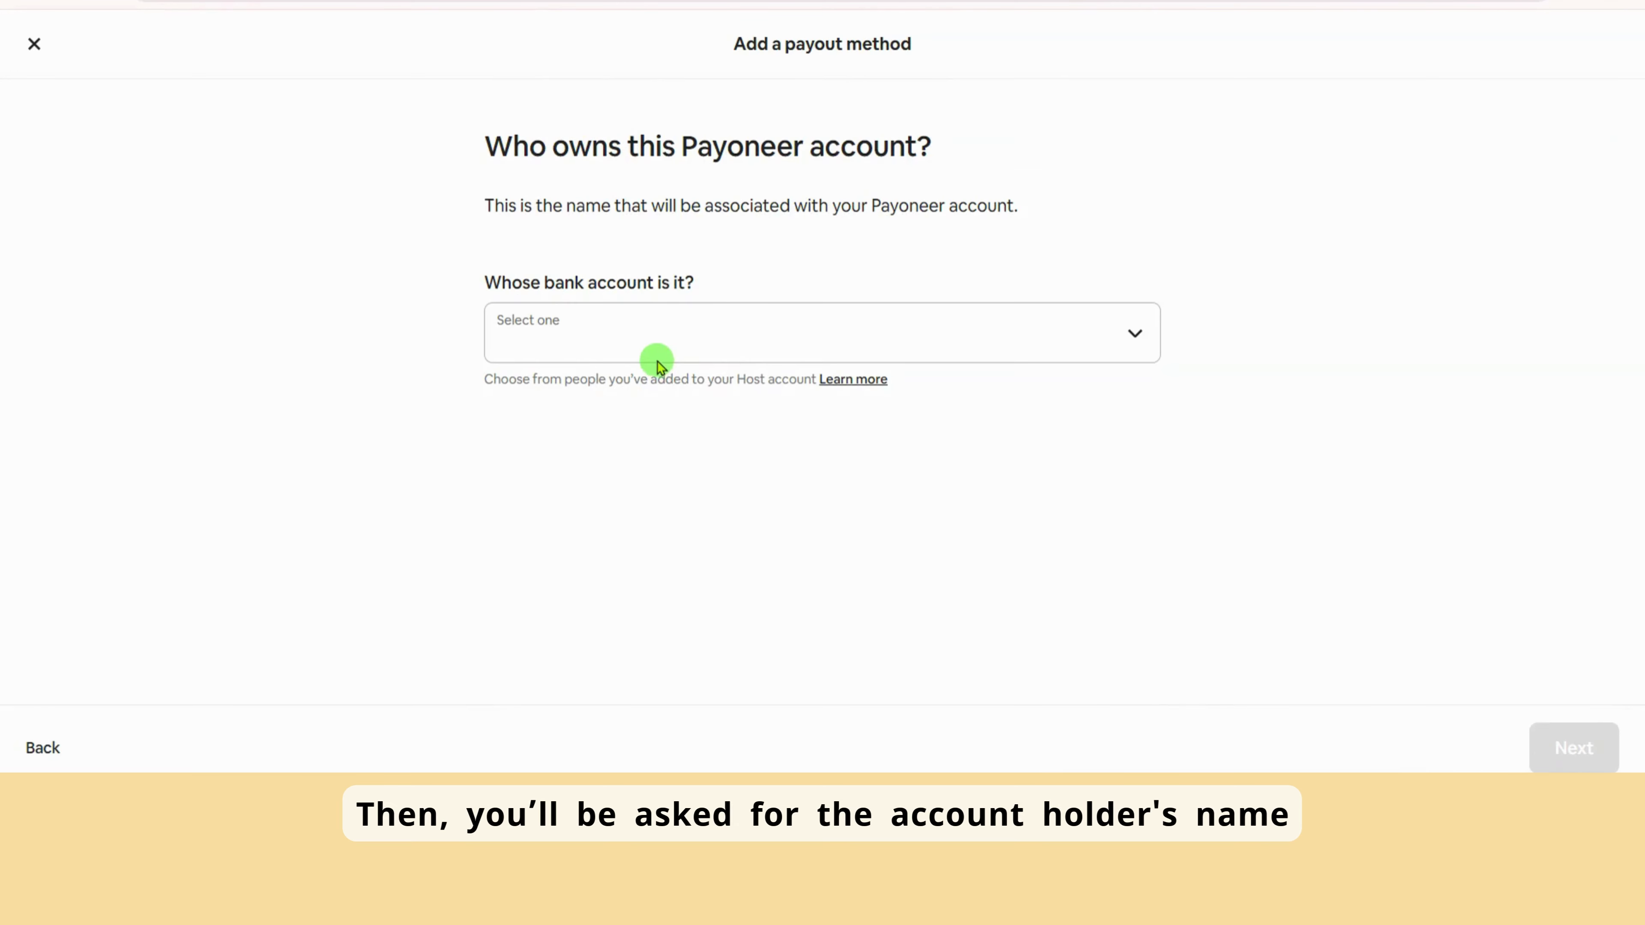
pyautogui.click(650, 353)
pyautogui.click(607, 432)
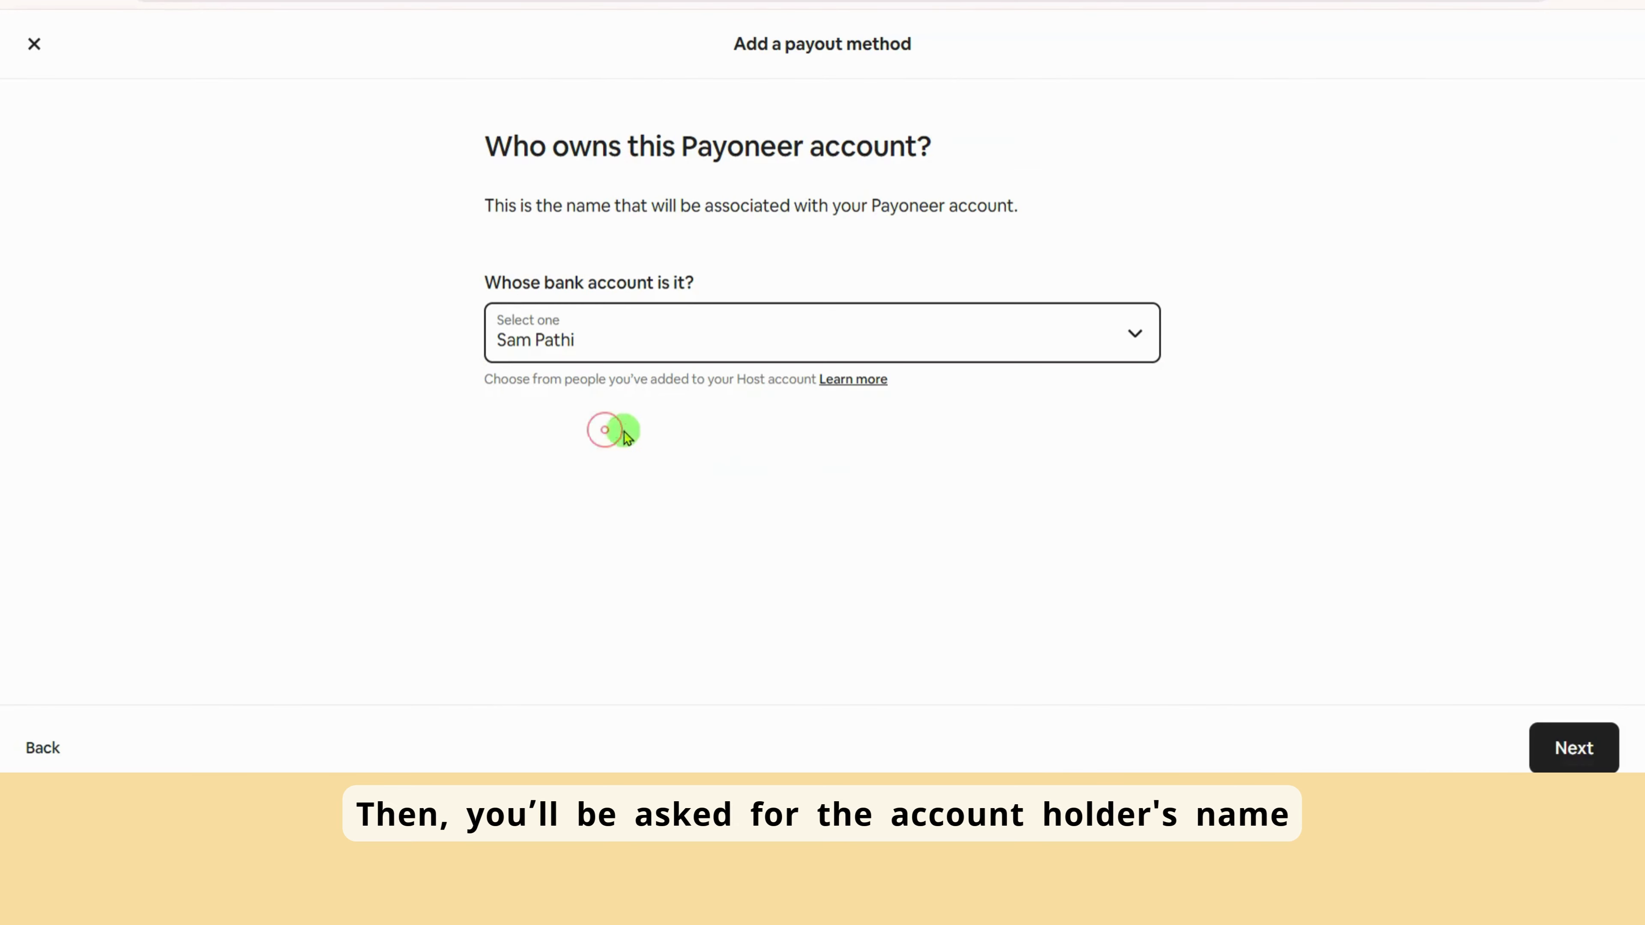
# On Payoneer's Getting Started form, enter the holder's first and last name and submit
pyautogui.click(1461, 742)
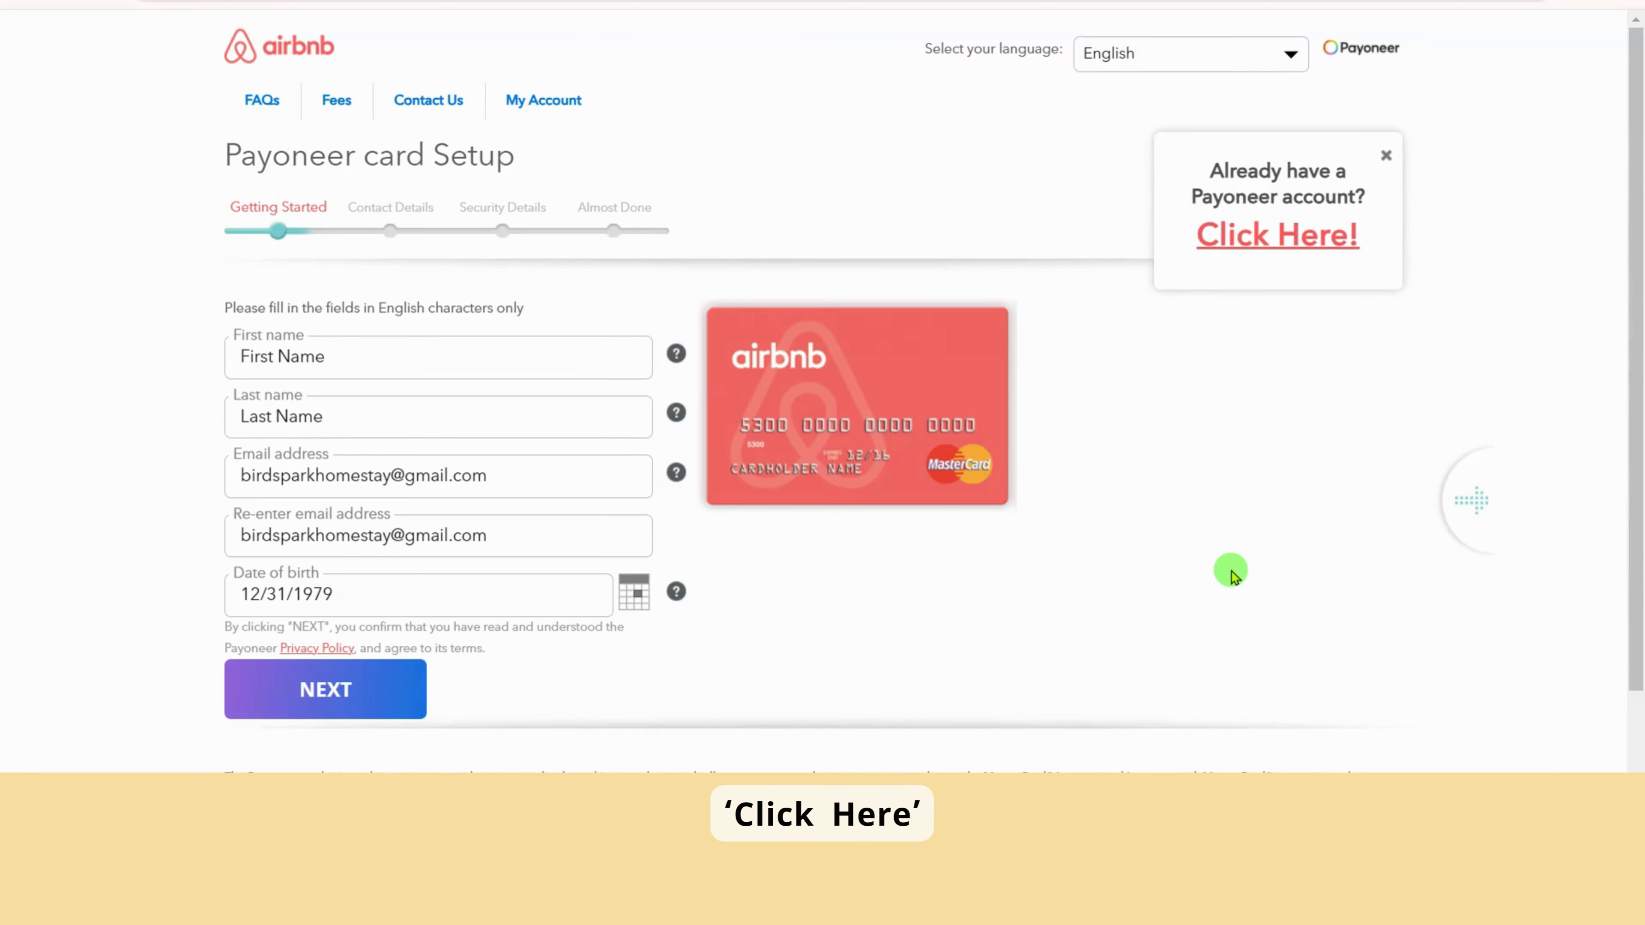
pyautogui.click(334, 360)
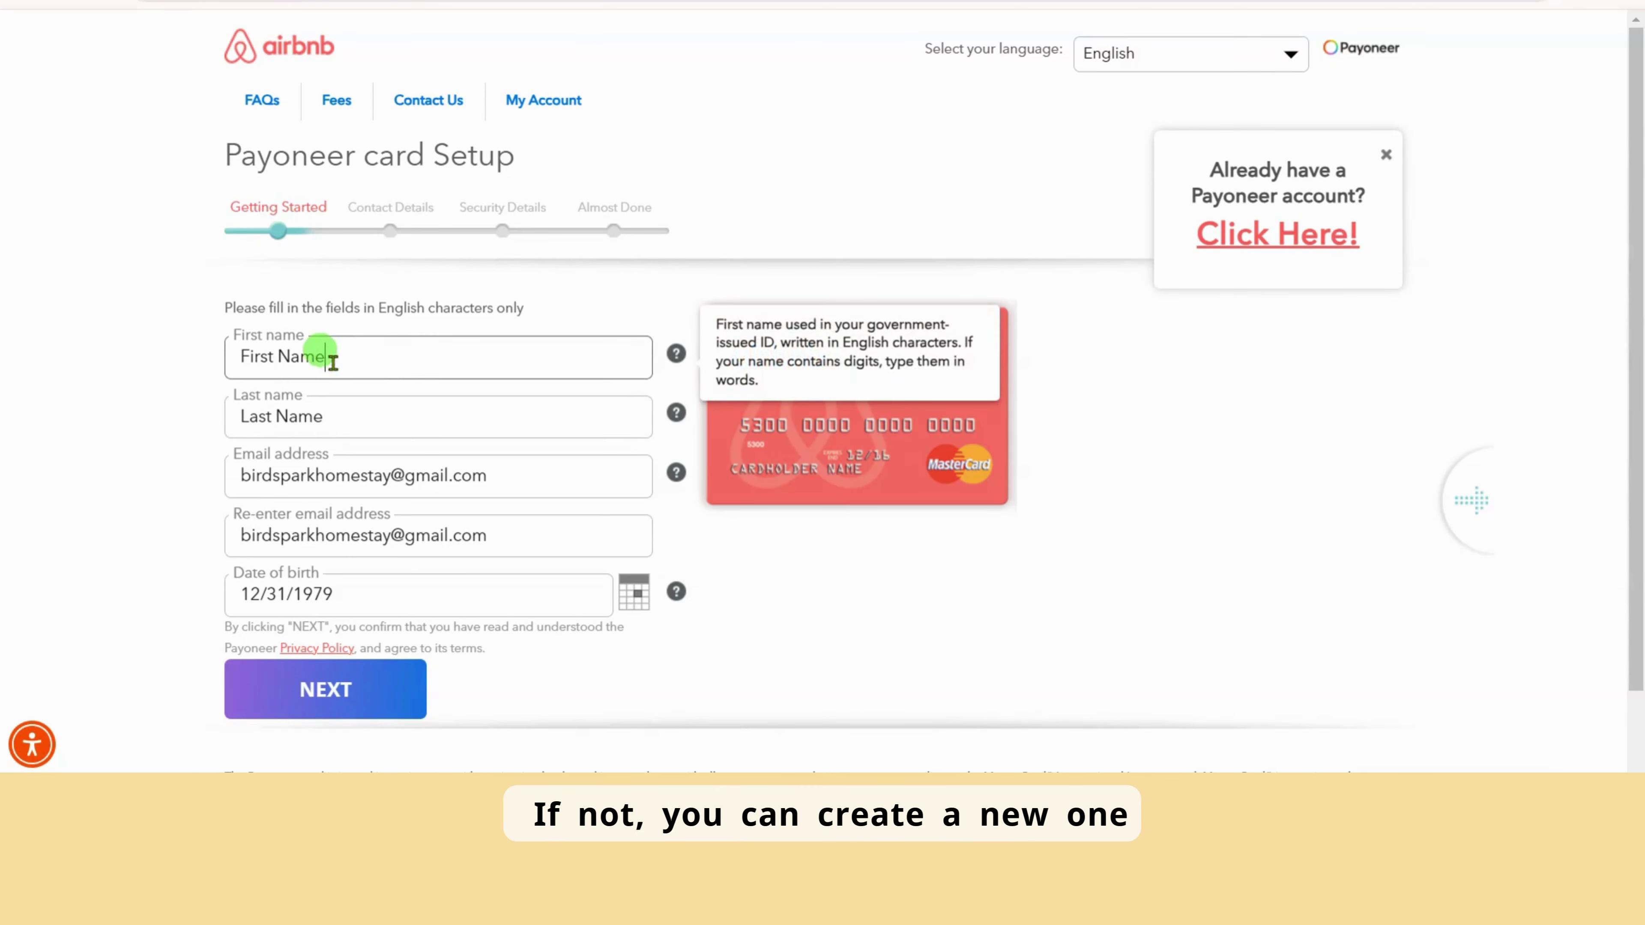
pyautogui.tripleClick(333, 361)
pyautogui.moveTo(324, 417); pyautogui.dragTo(228, 429)
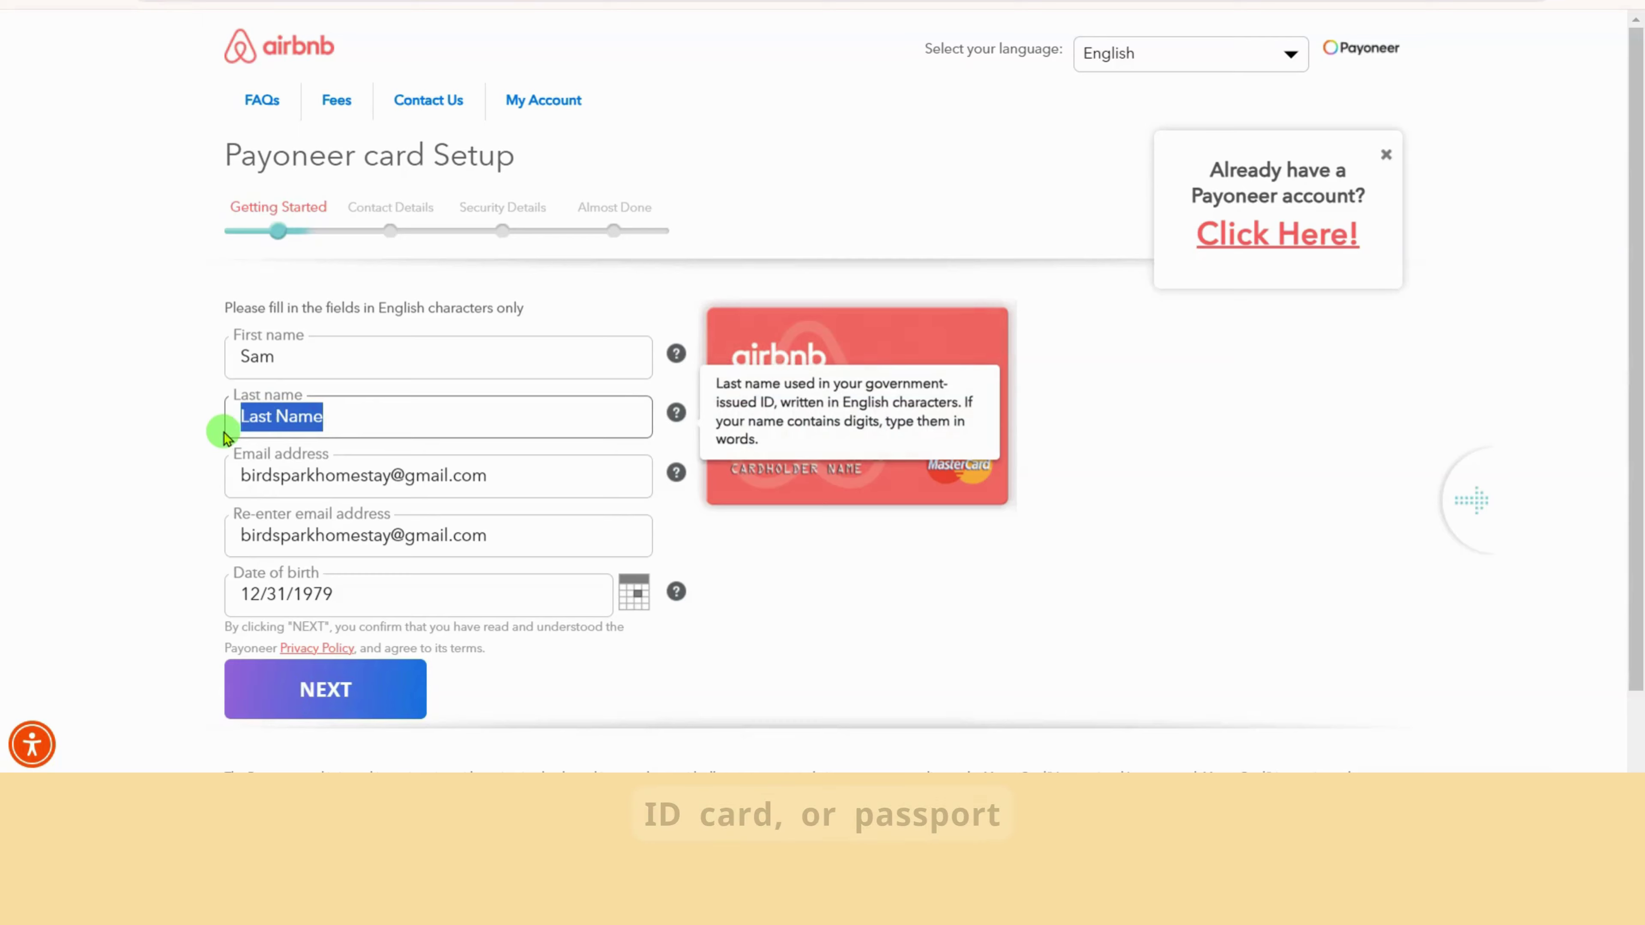
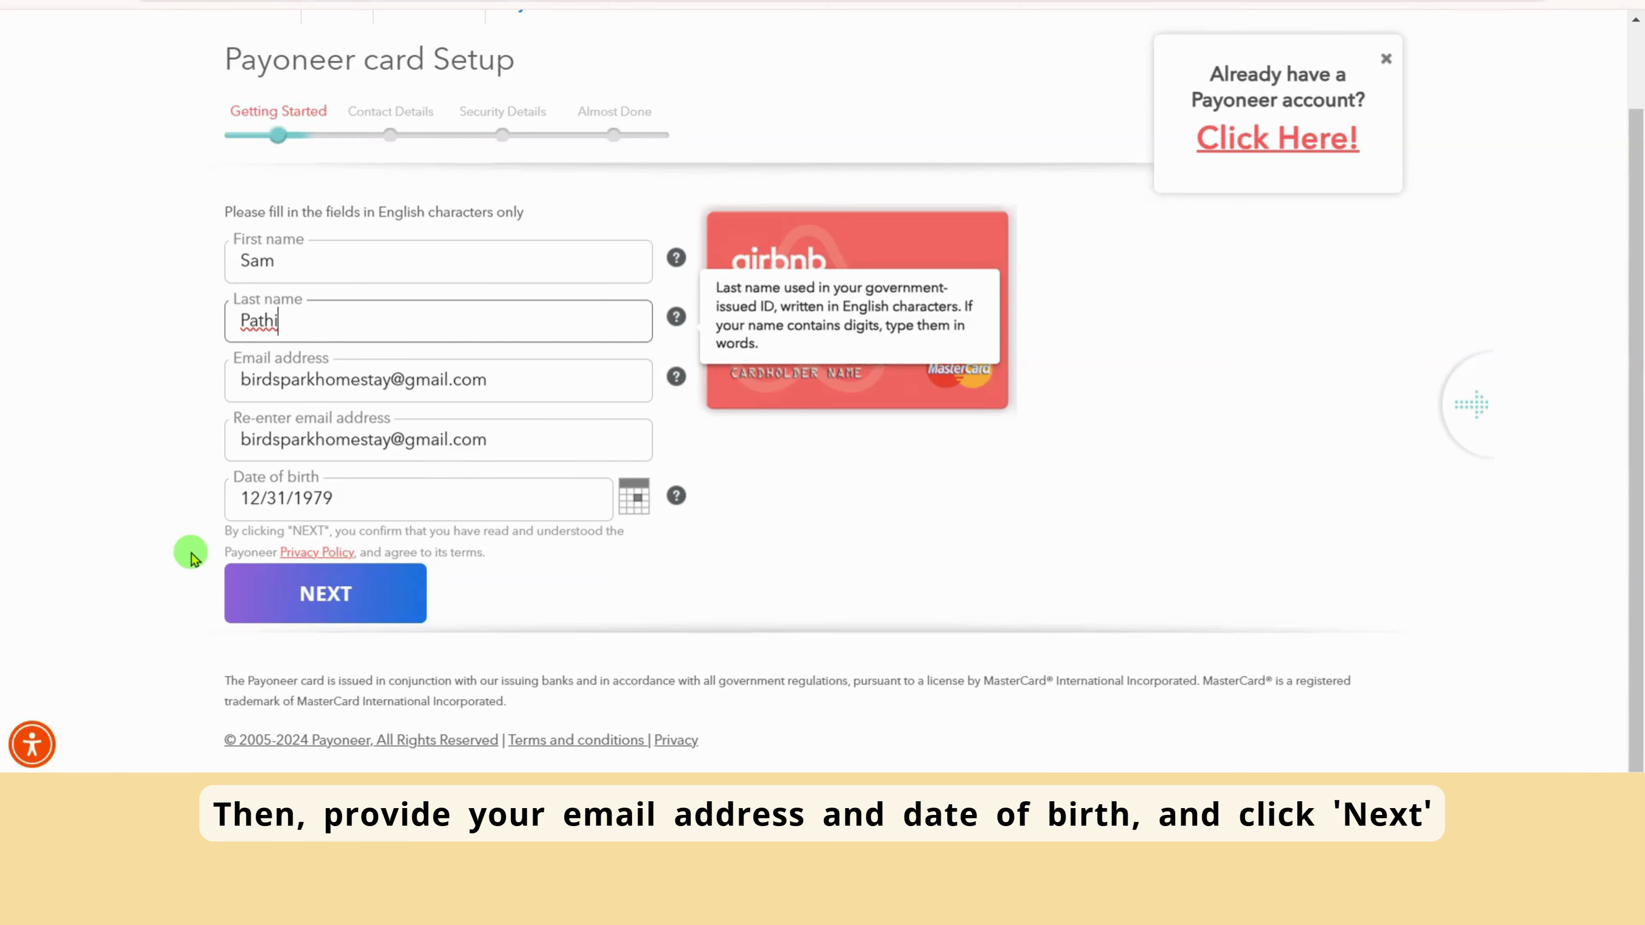
pyautogui.click(201, 537)
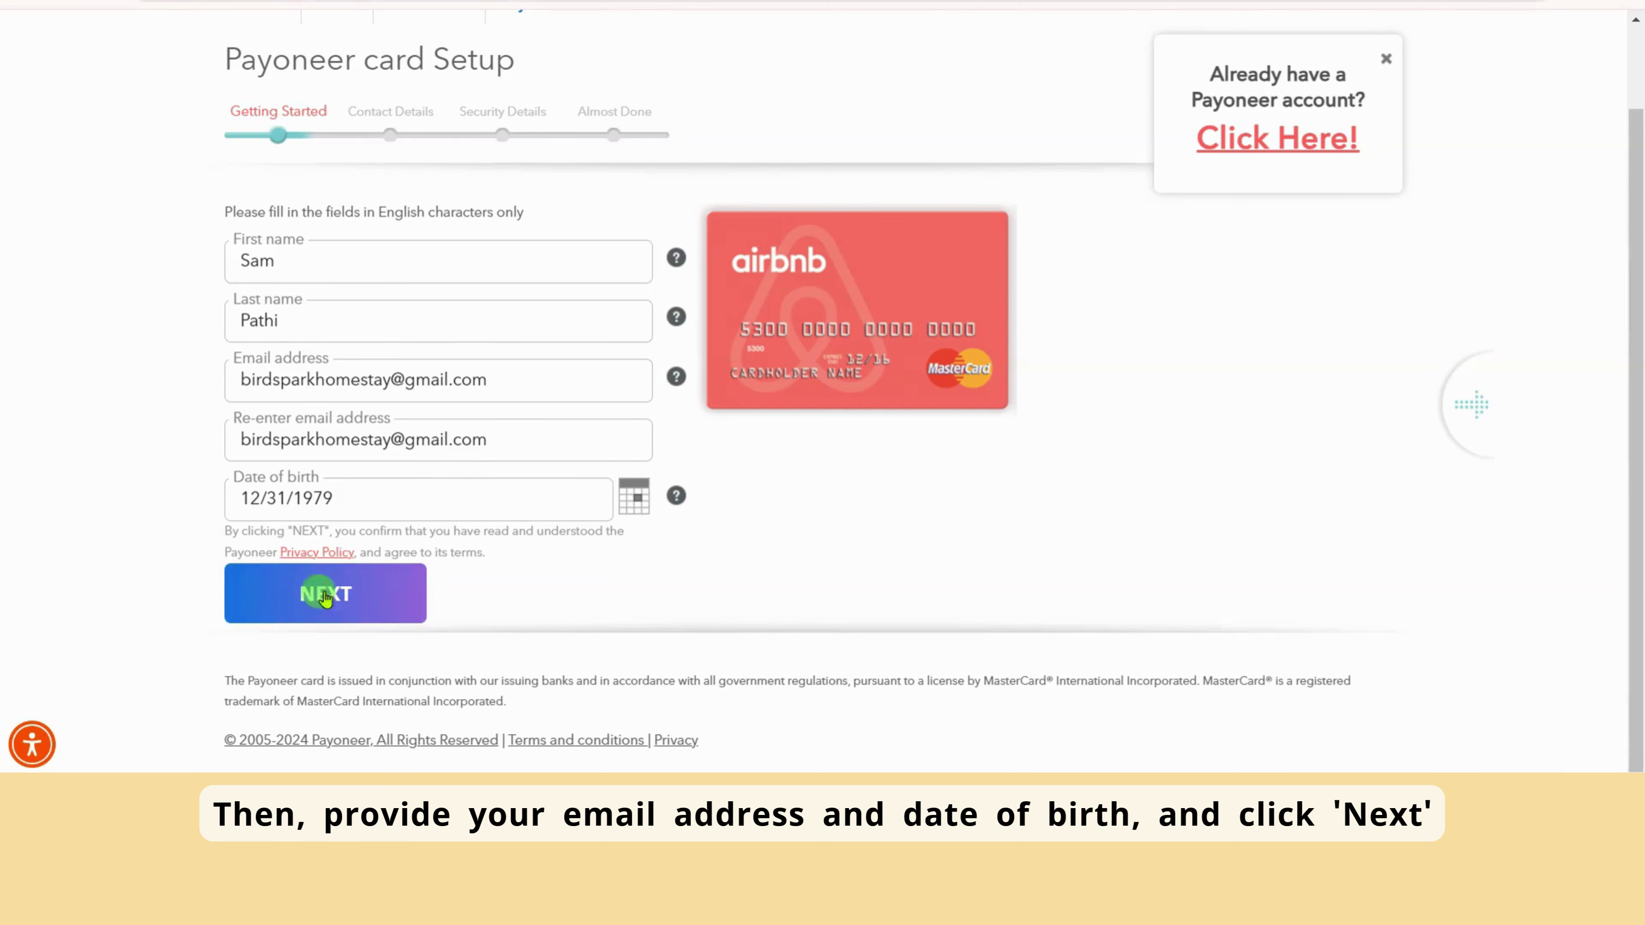
pyautogui.click(354, 599)
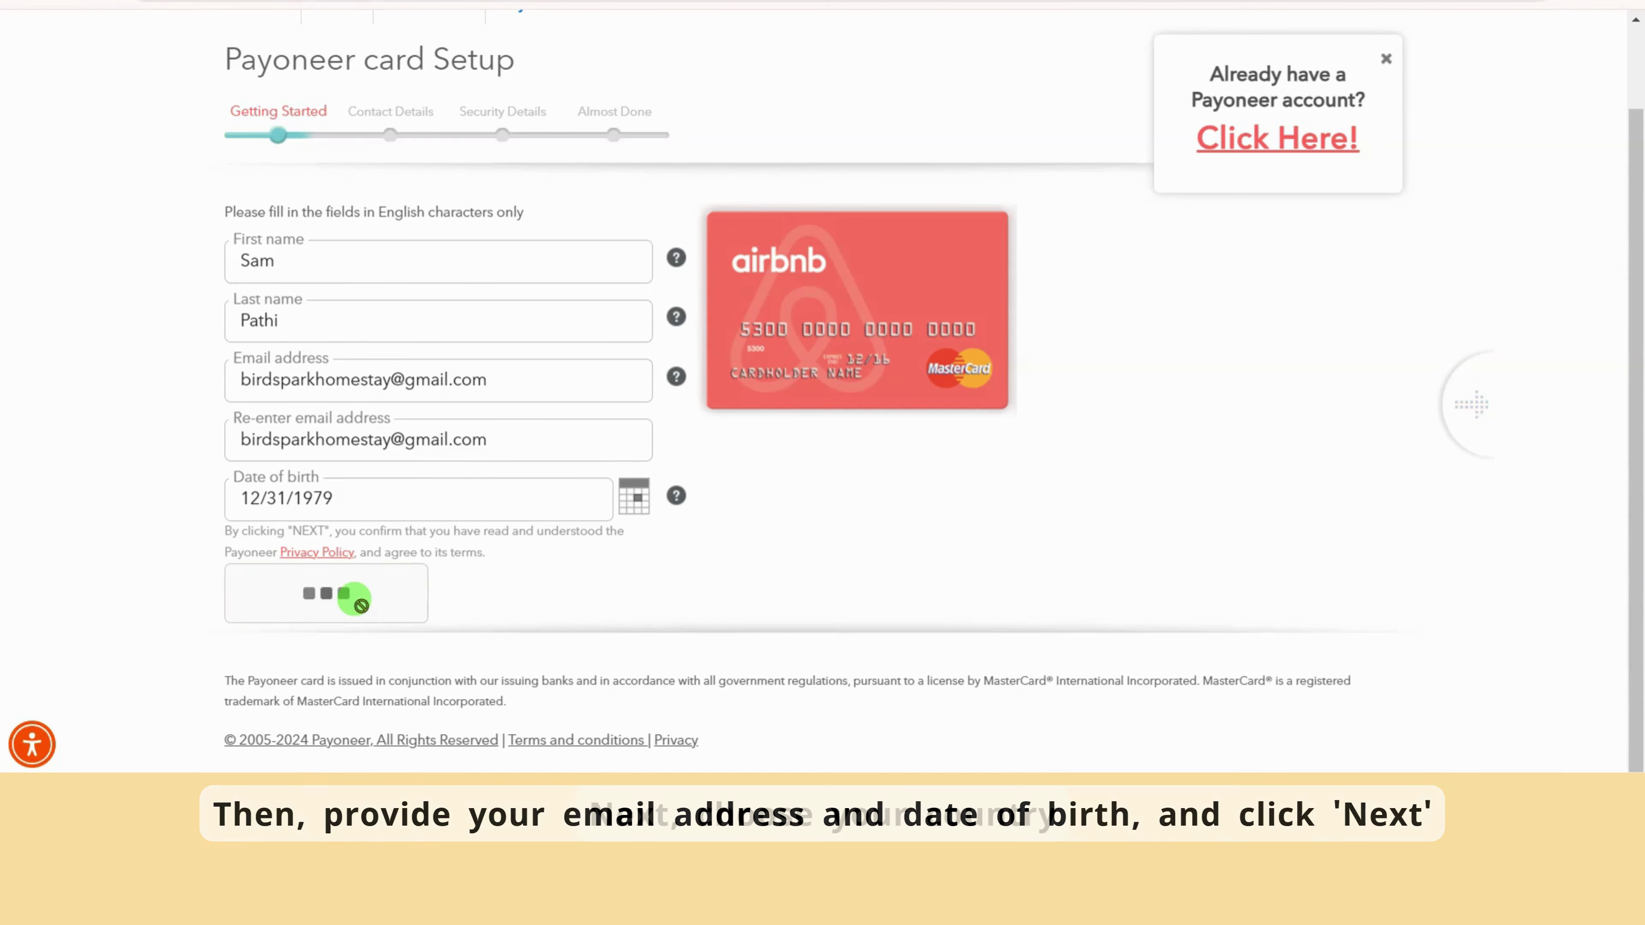
pyautogui.click(232, 388)
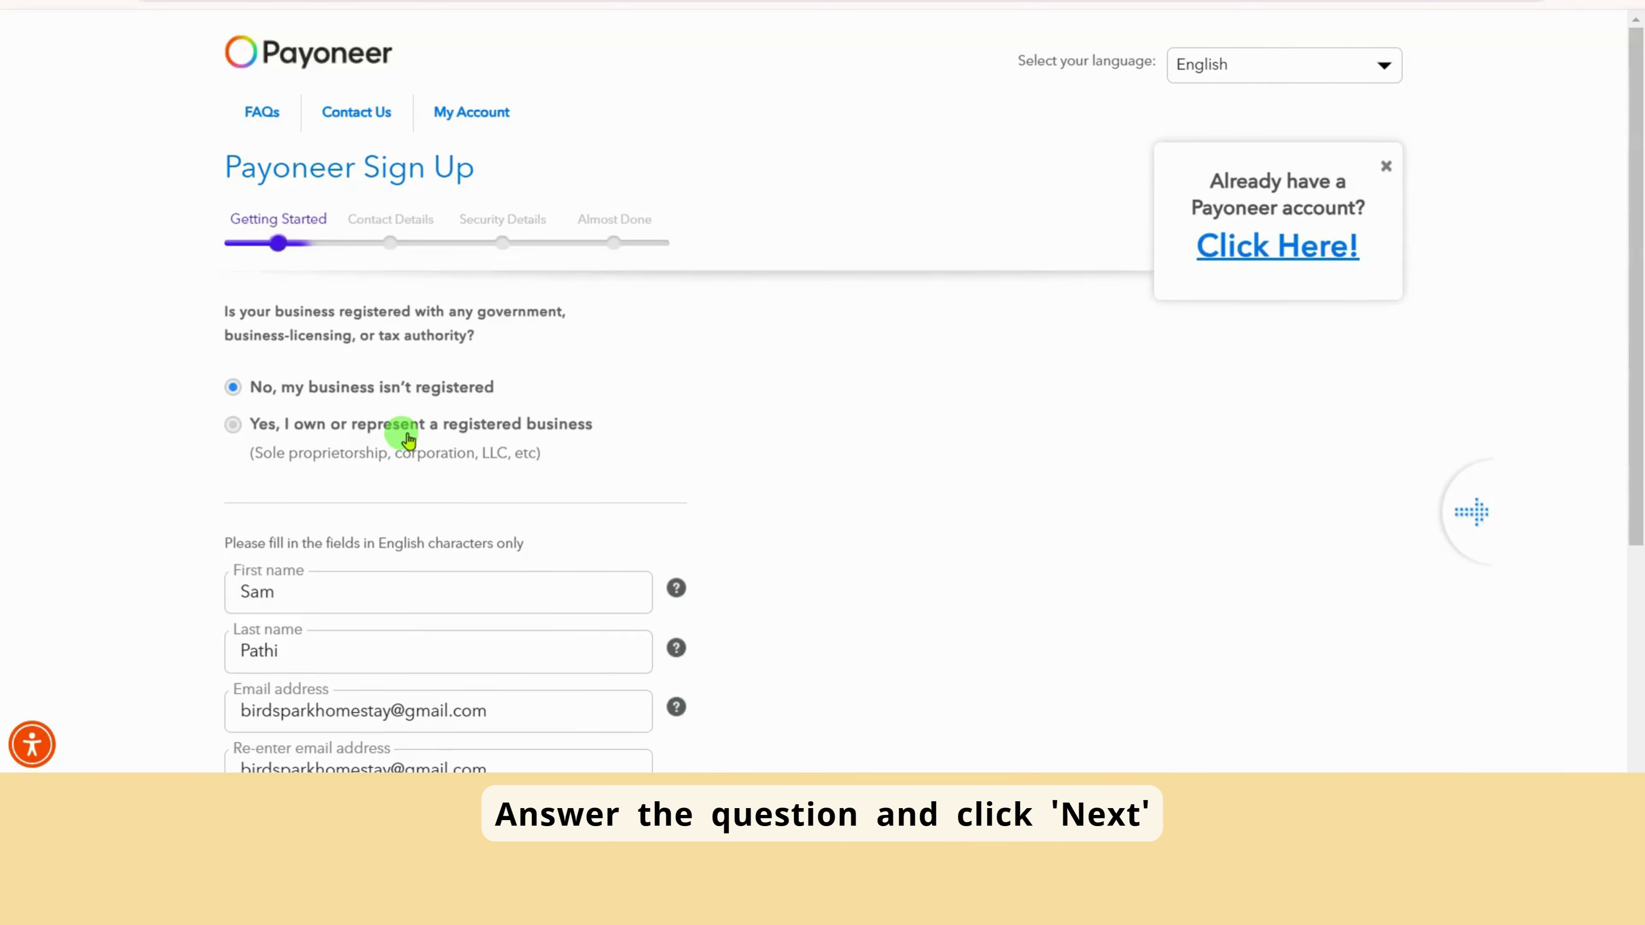
# Scroll down past the answered business-registration question and the completed personal details
pyautogui.scroll(-5, 388, 438)
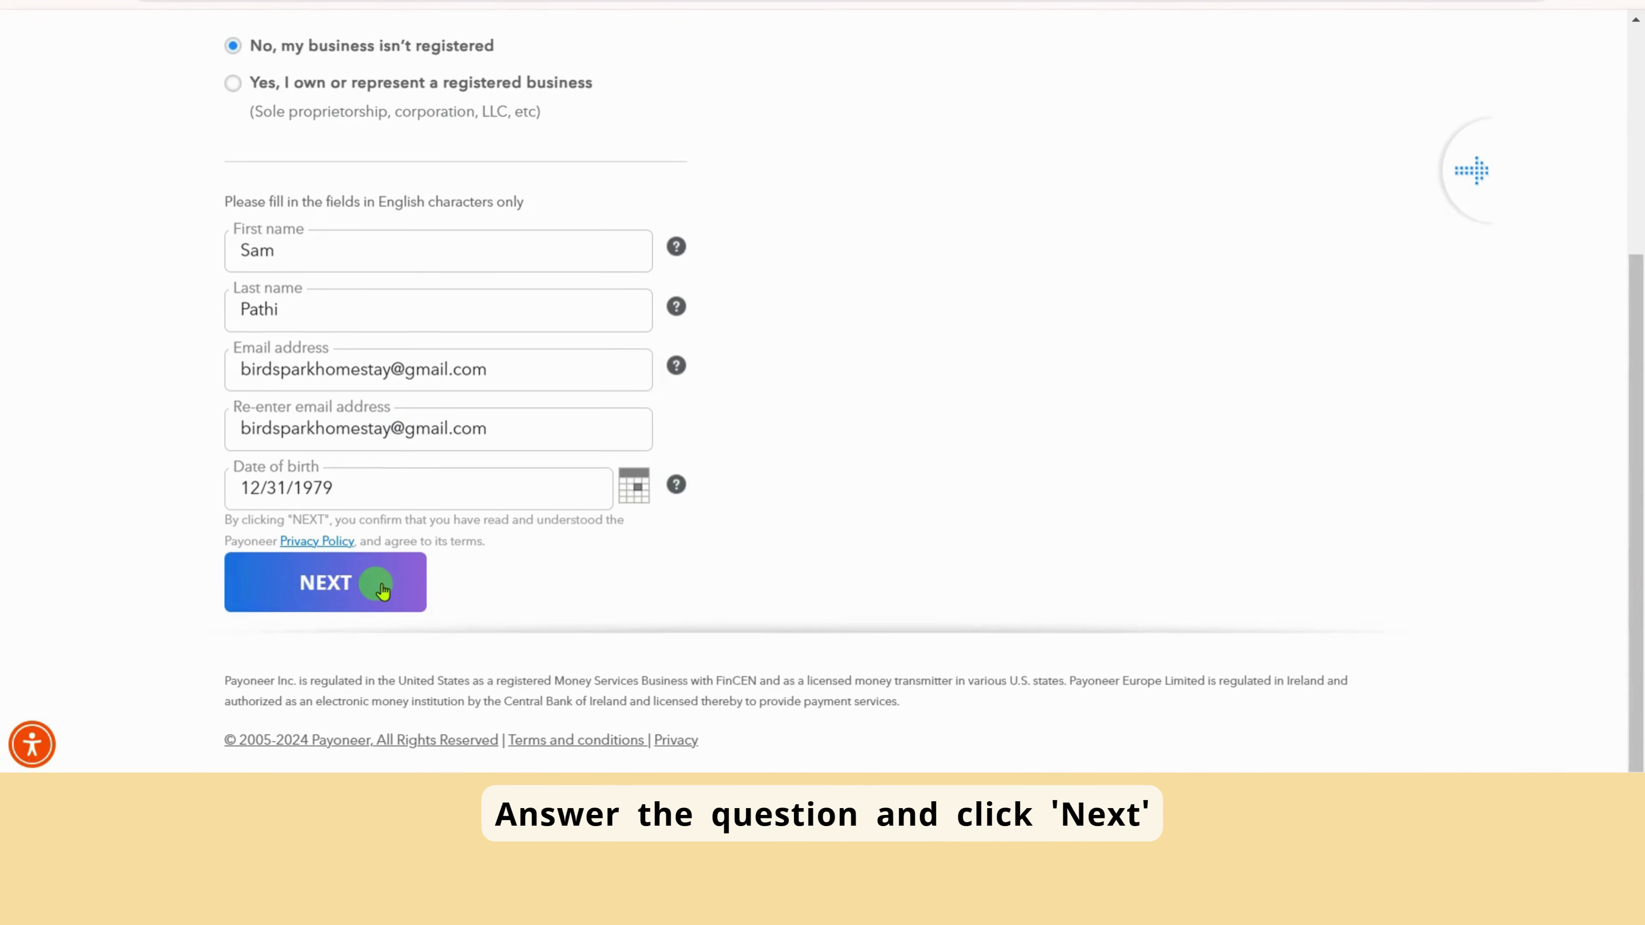
pyautogui.click(382, 587)
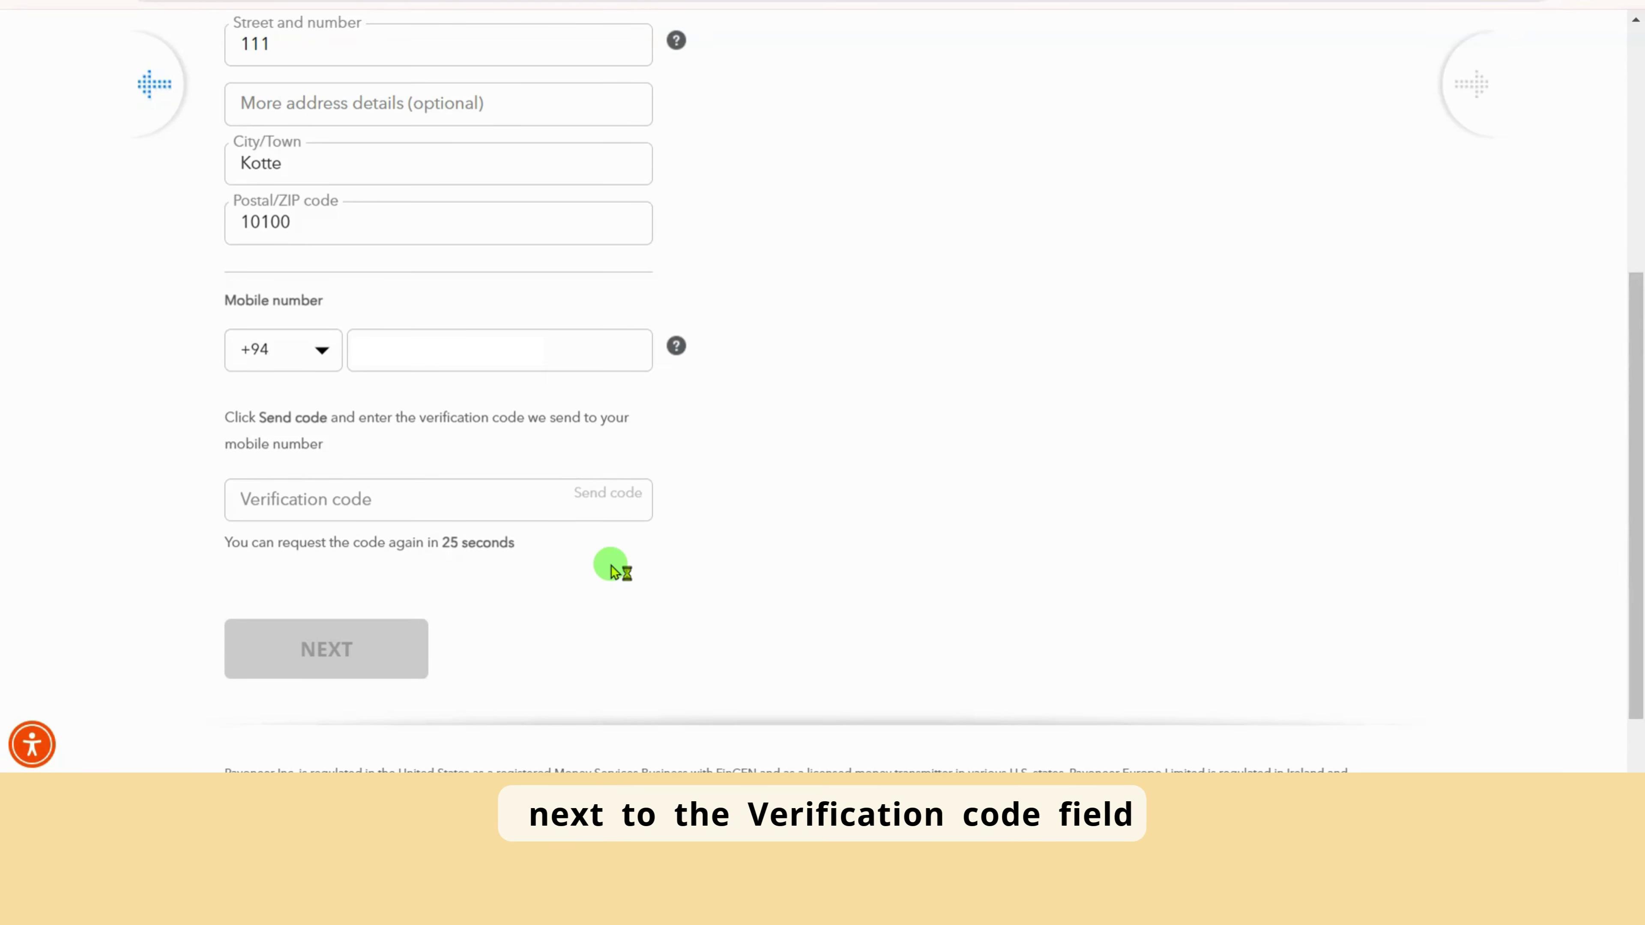
# Enter the SMS verification code in the Verification code field
pyautogui.click(380, 510)
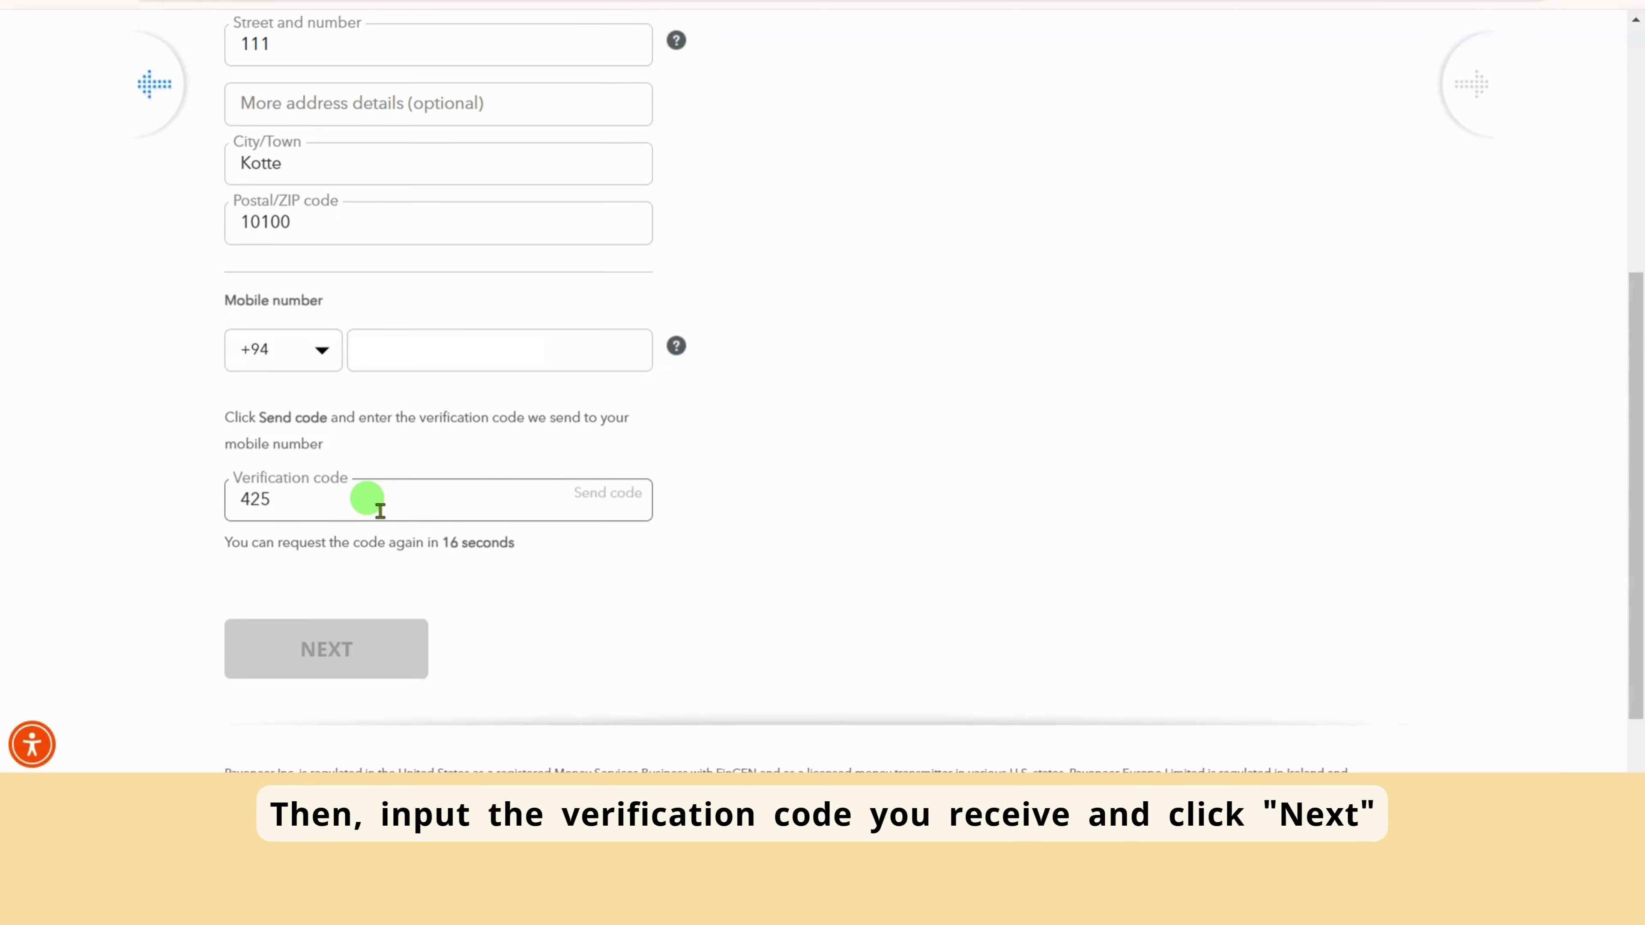
pyautogui.click(511, 531)
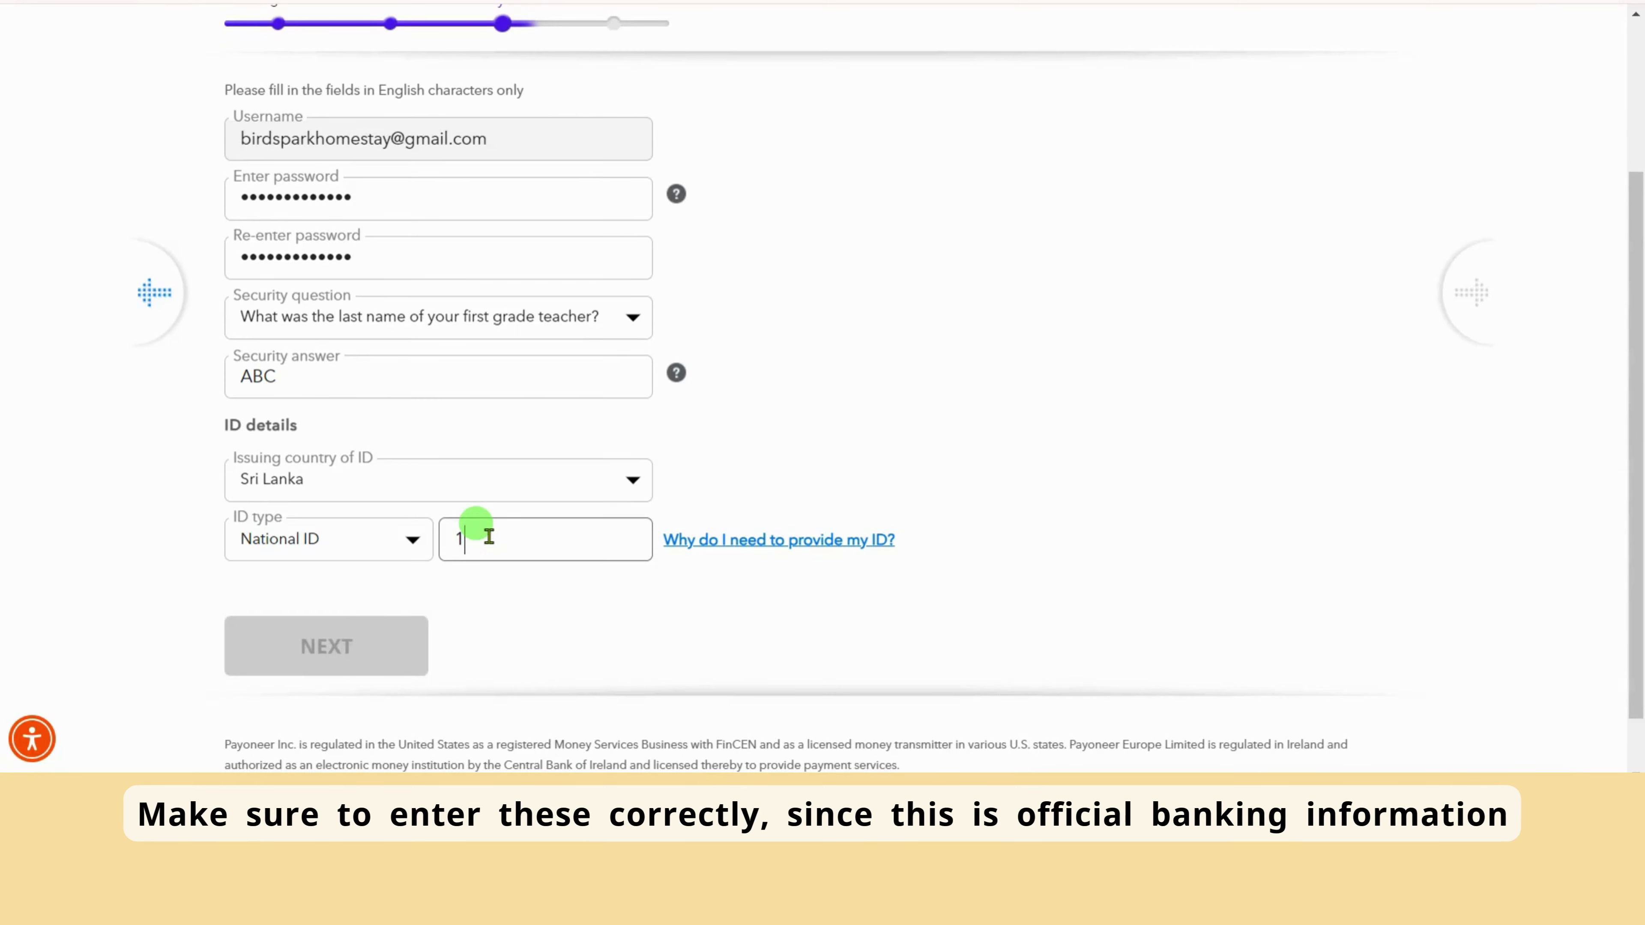
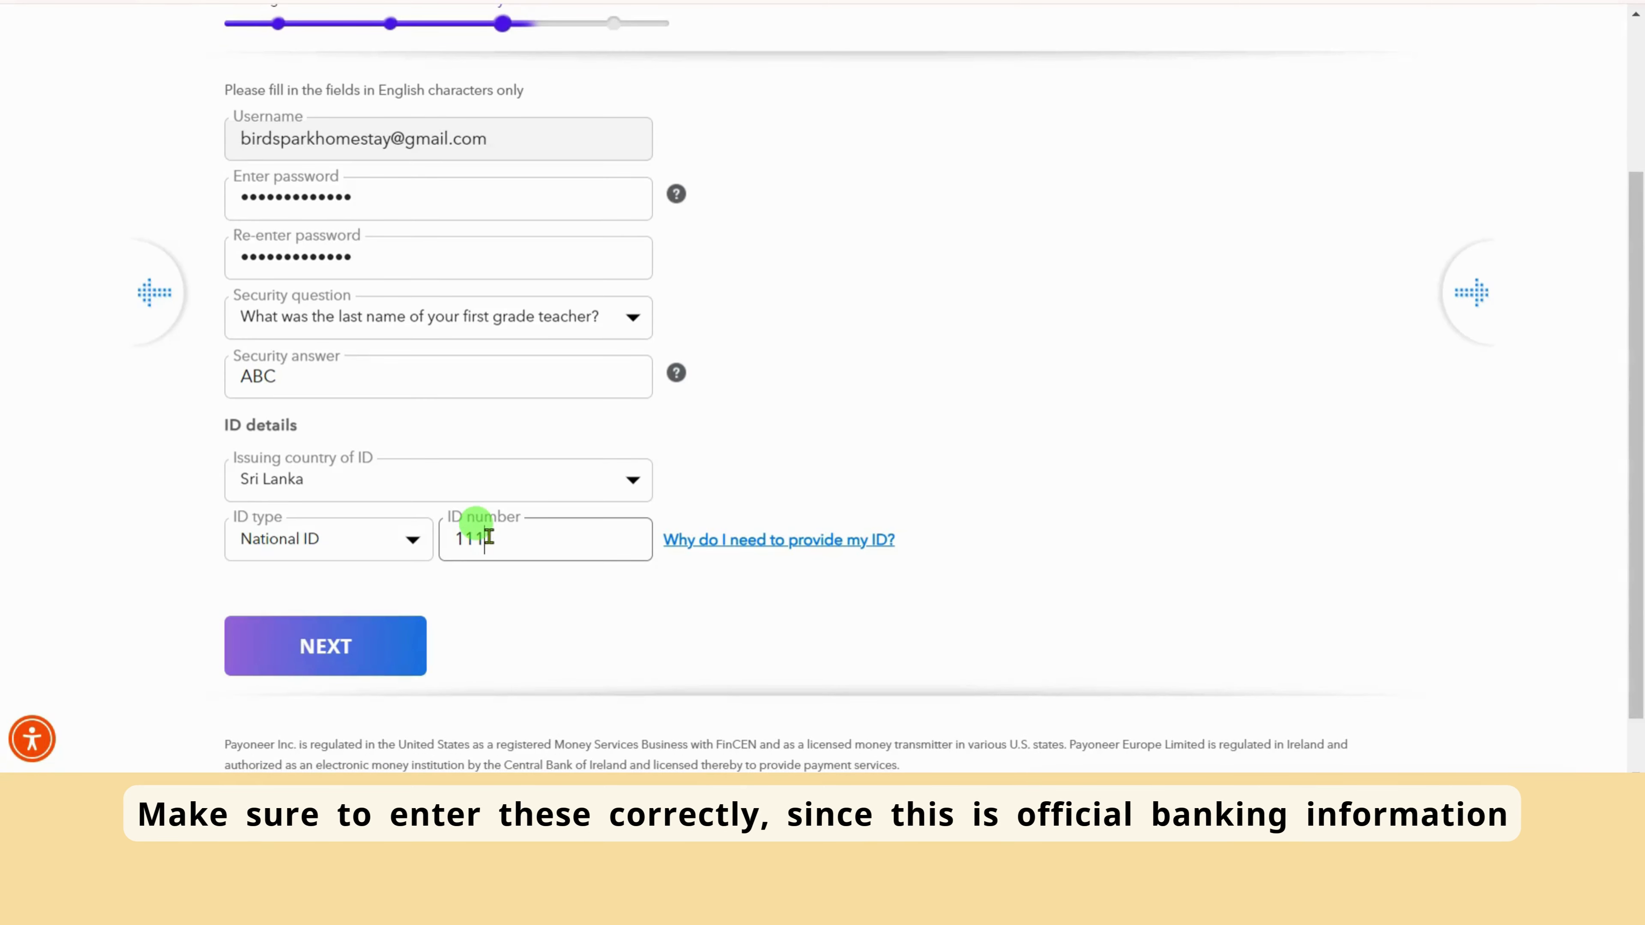
# Enter the National ID number and submit the security details
pyautogui.click(324, 645)
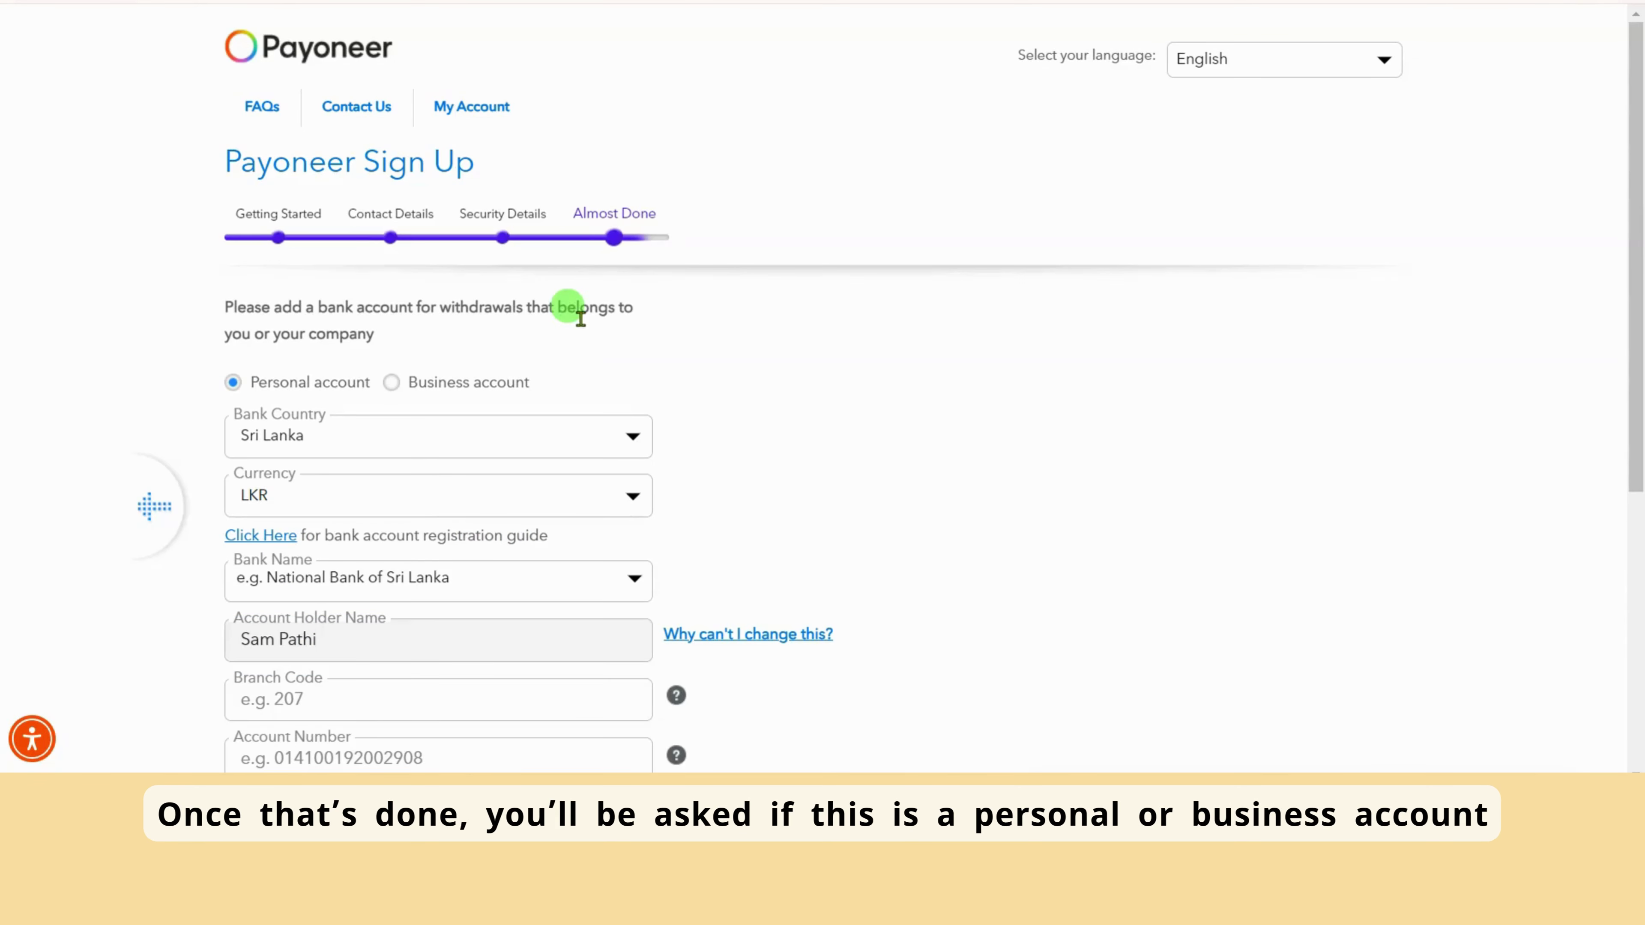
# Choose the bank by searching 'hatton', accept Pricing and Fees, and begin the account number
pyautogui.scroll(-6, 598, 583)
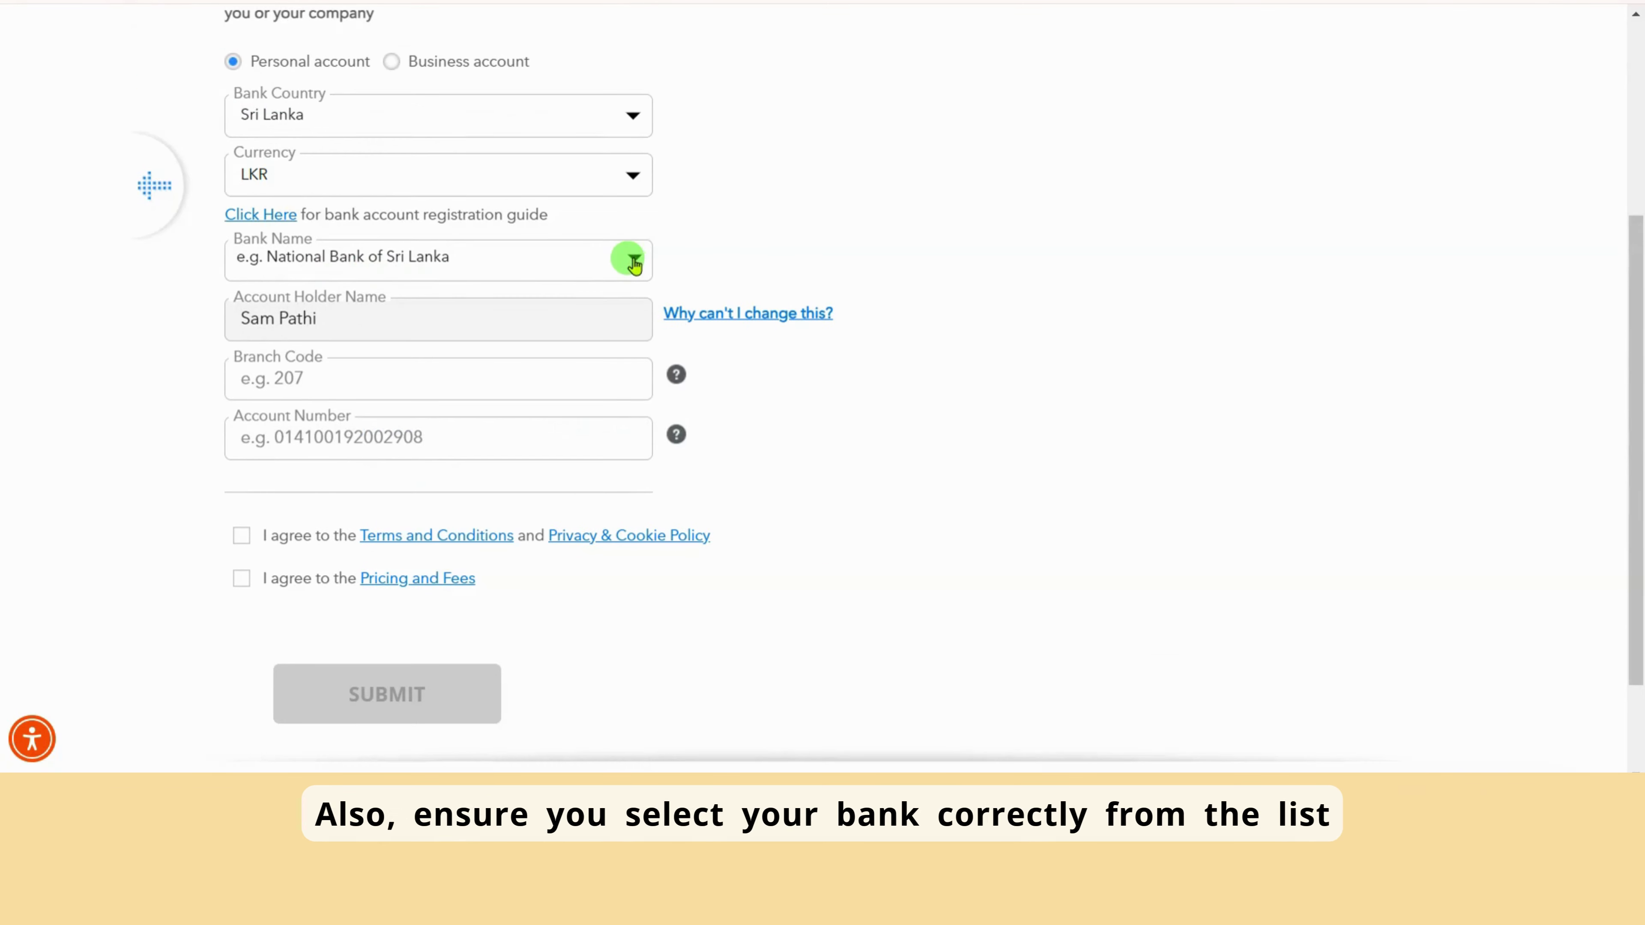
pyautogui.click(631, 258)
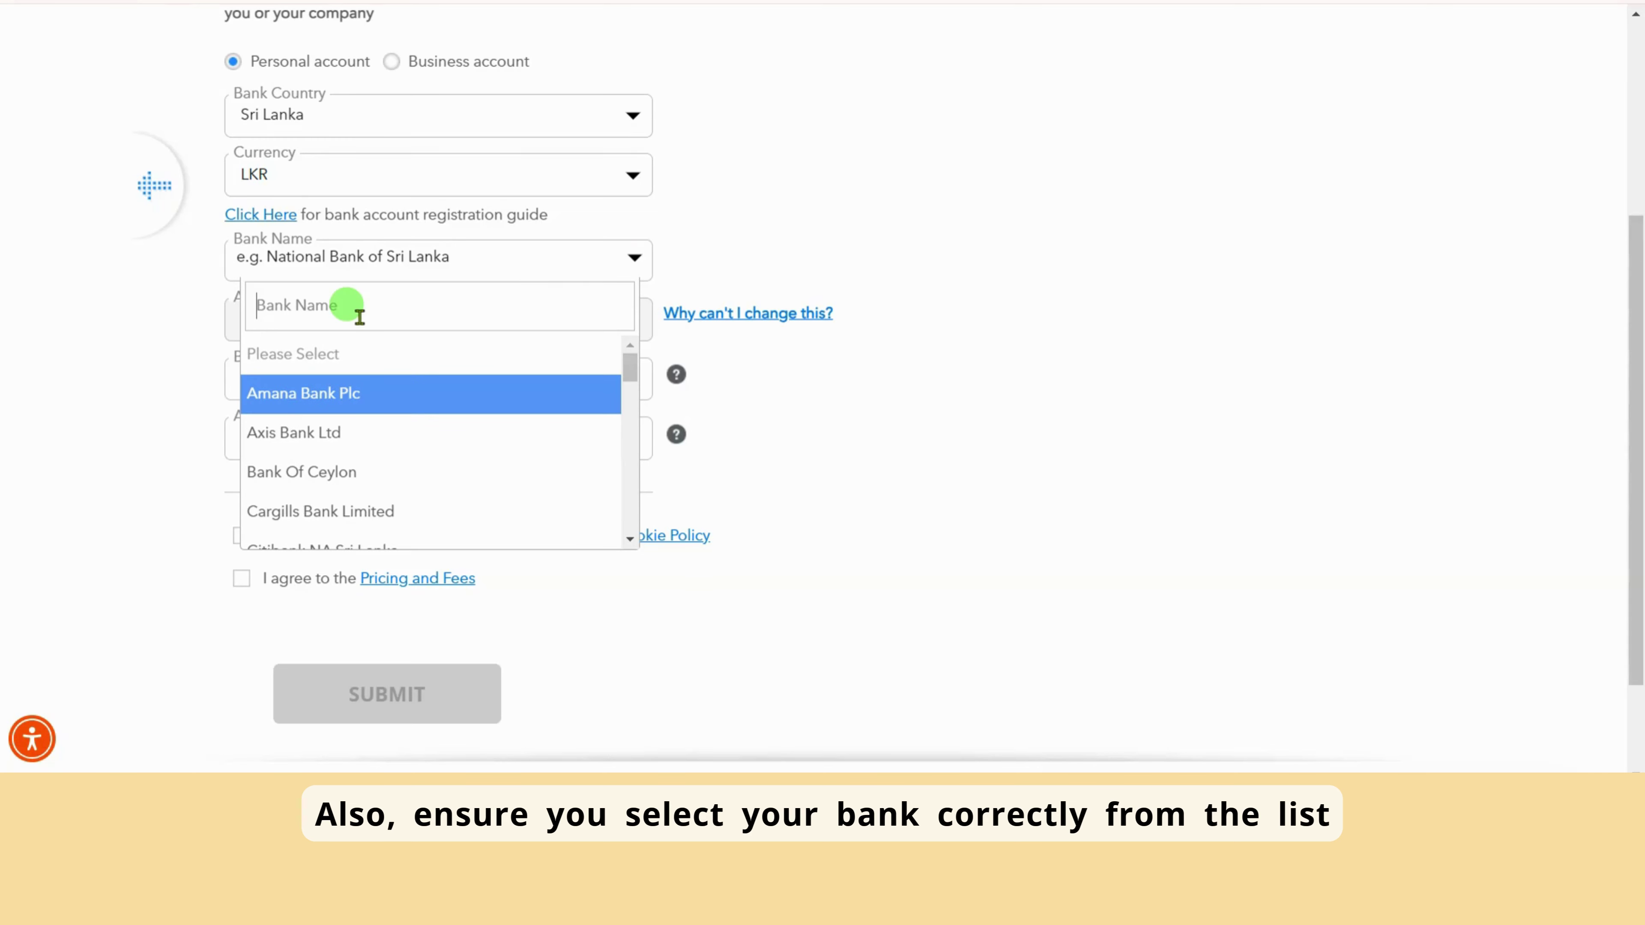
pyautogui.write('hatton')
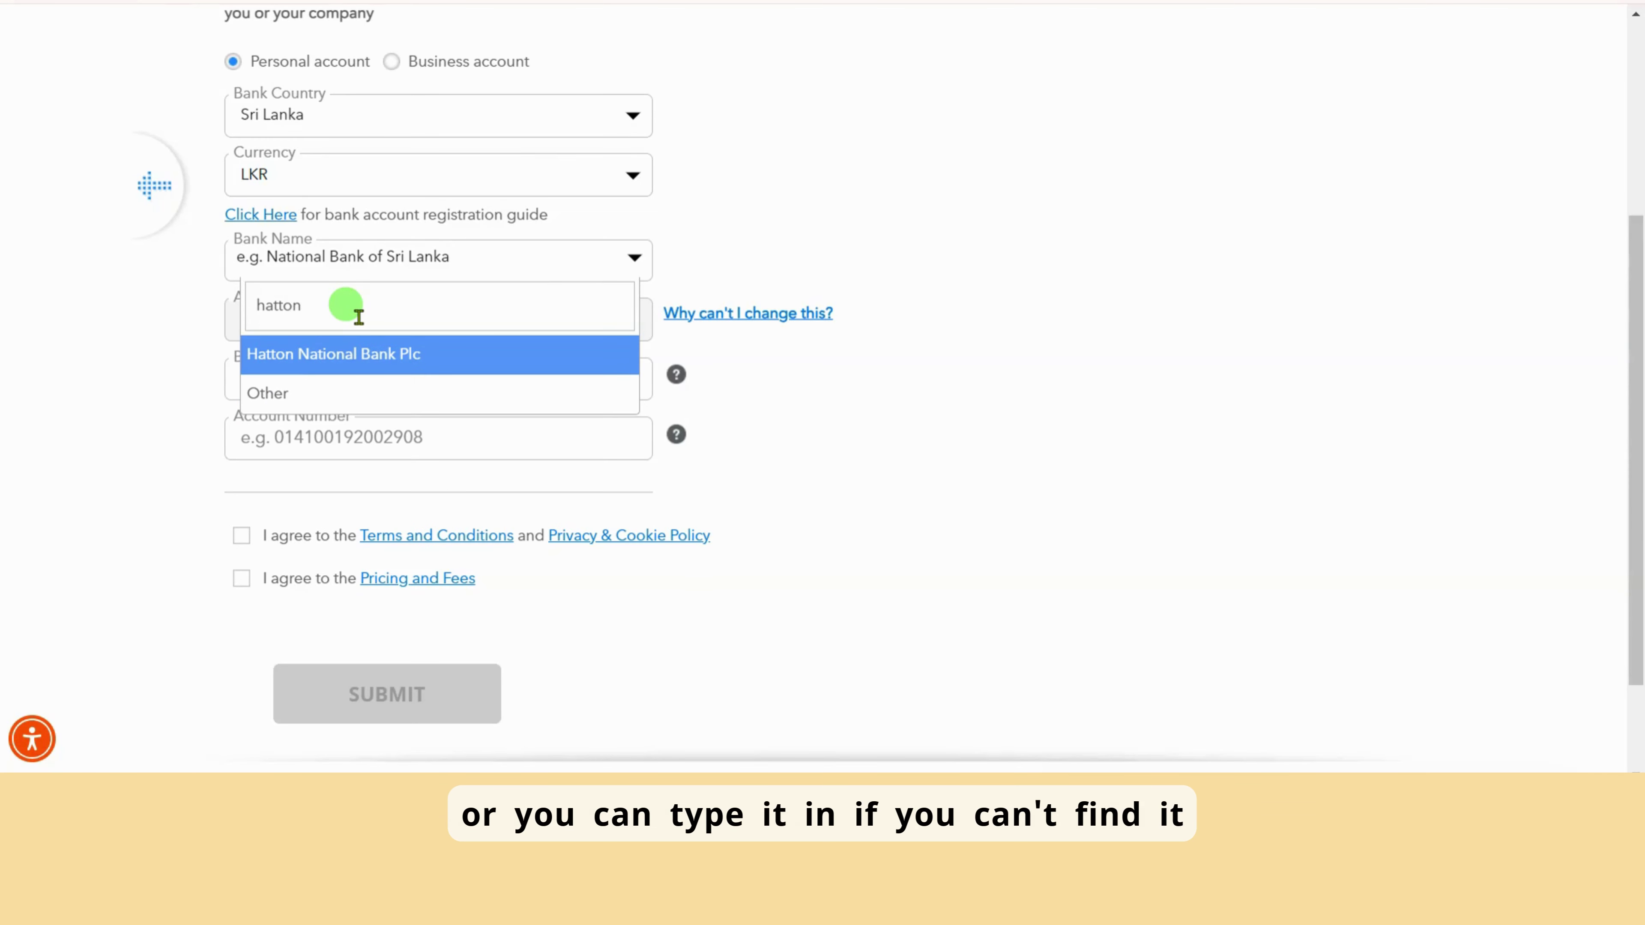
pyautogui.click(355, 353)
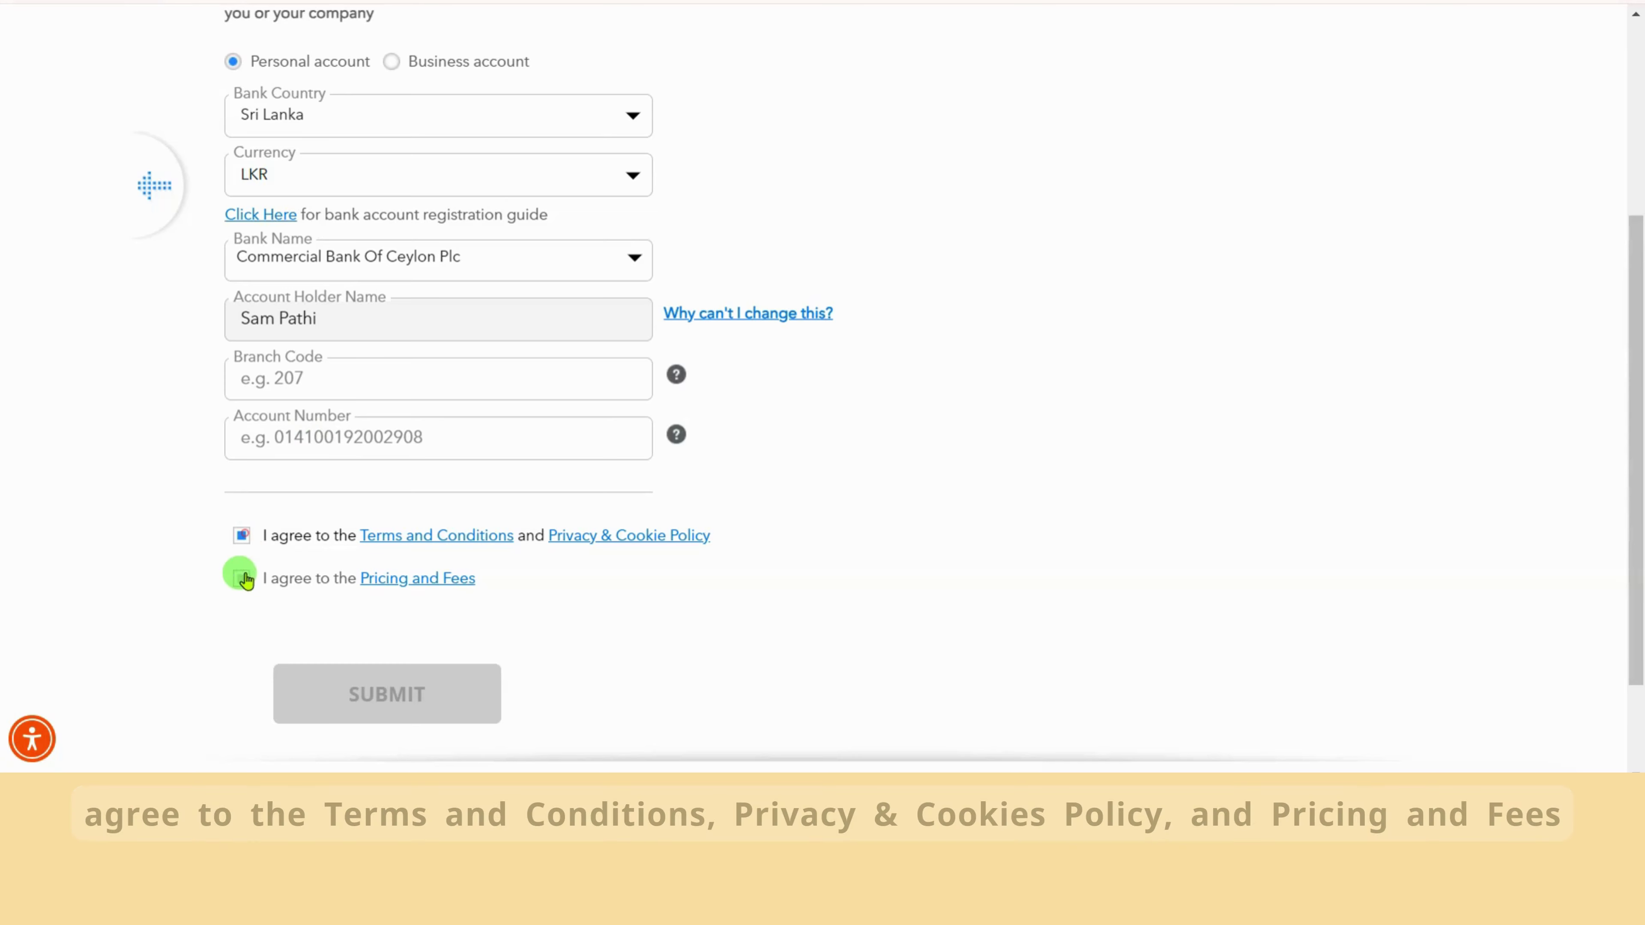
pyautogui.click(242, 577)
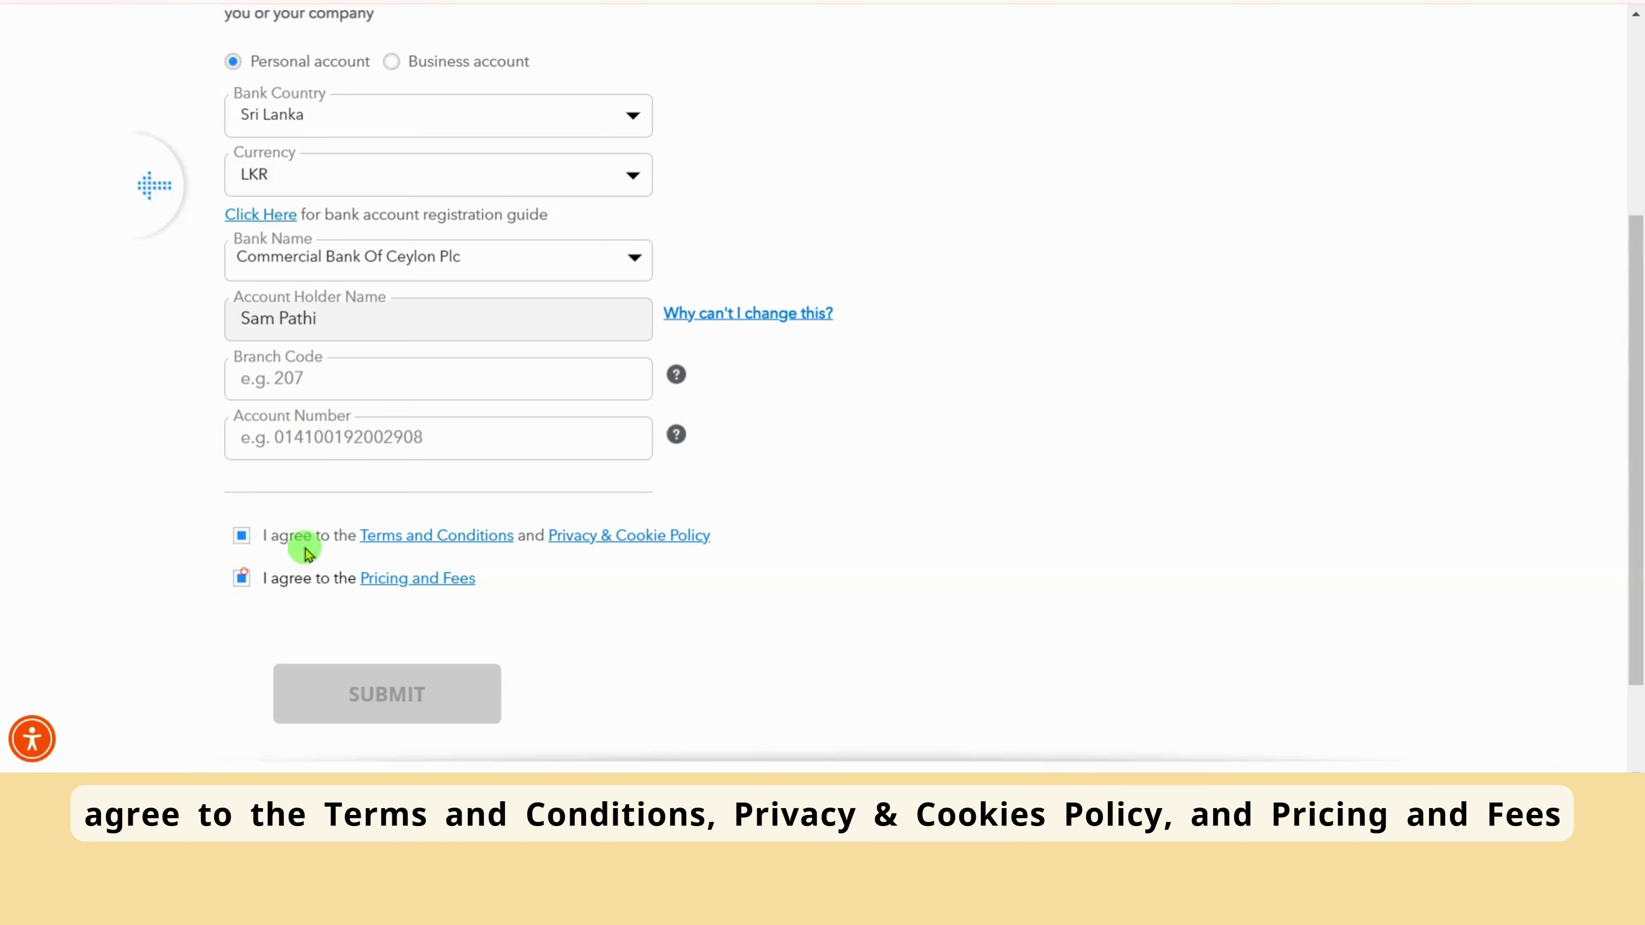
pyautogui.click(372, 439)
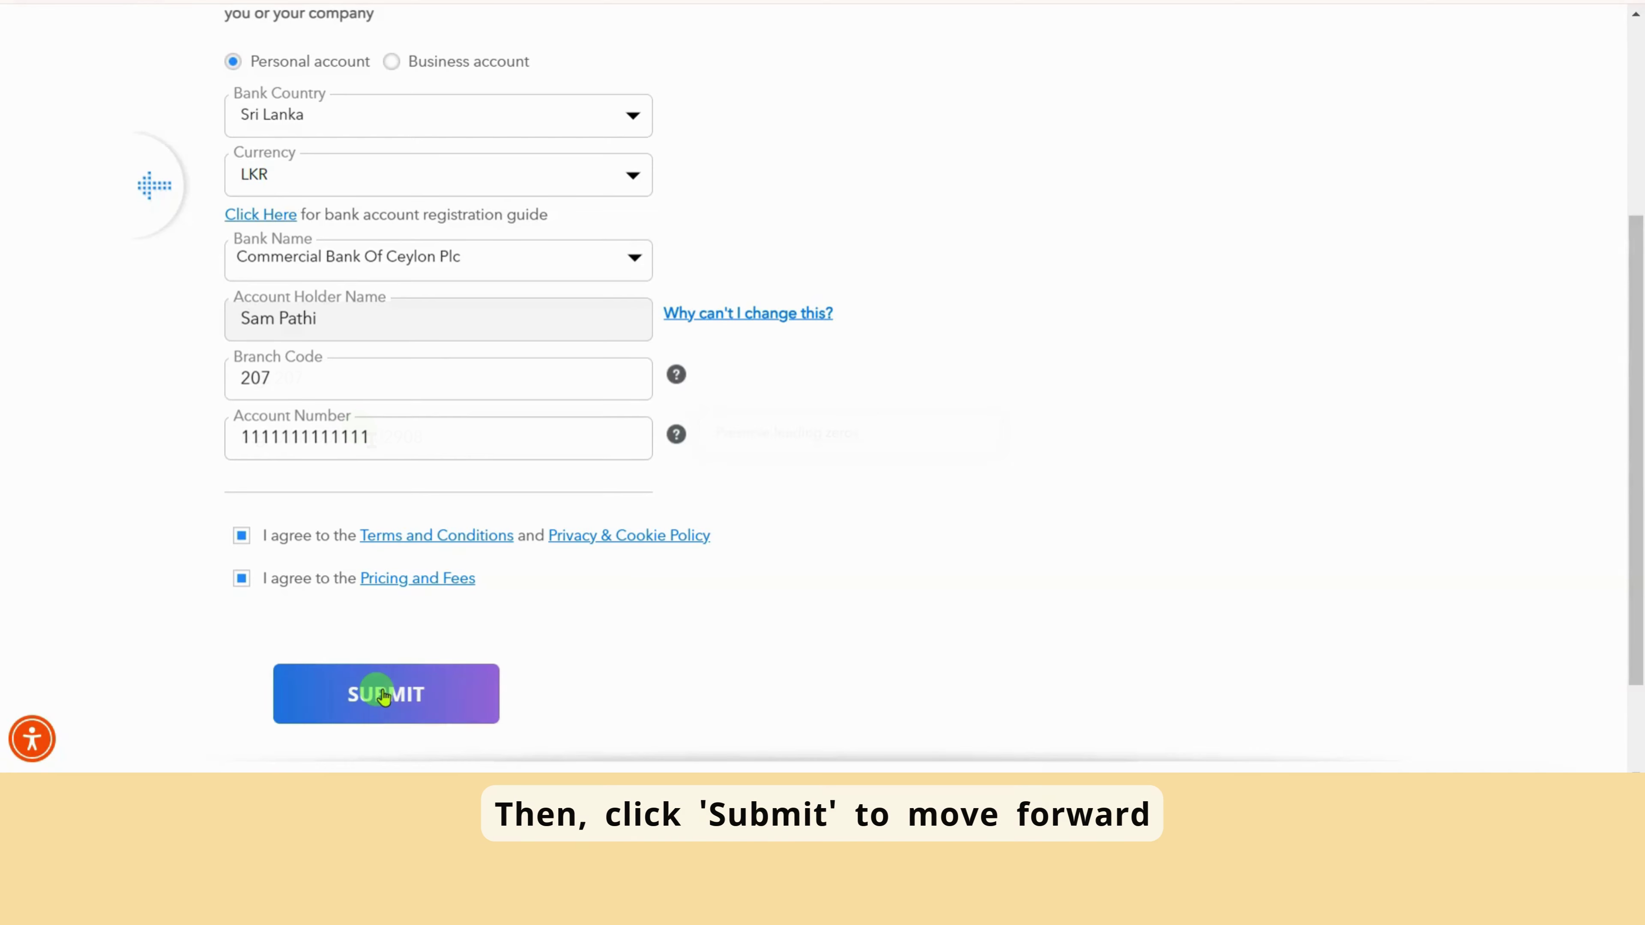
# Submit the Payoneer application and review the Congratulations confirmation page
pyautogui.click(381, 690)
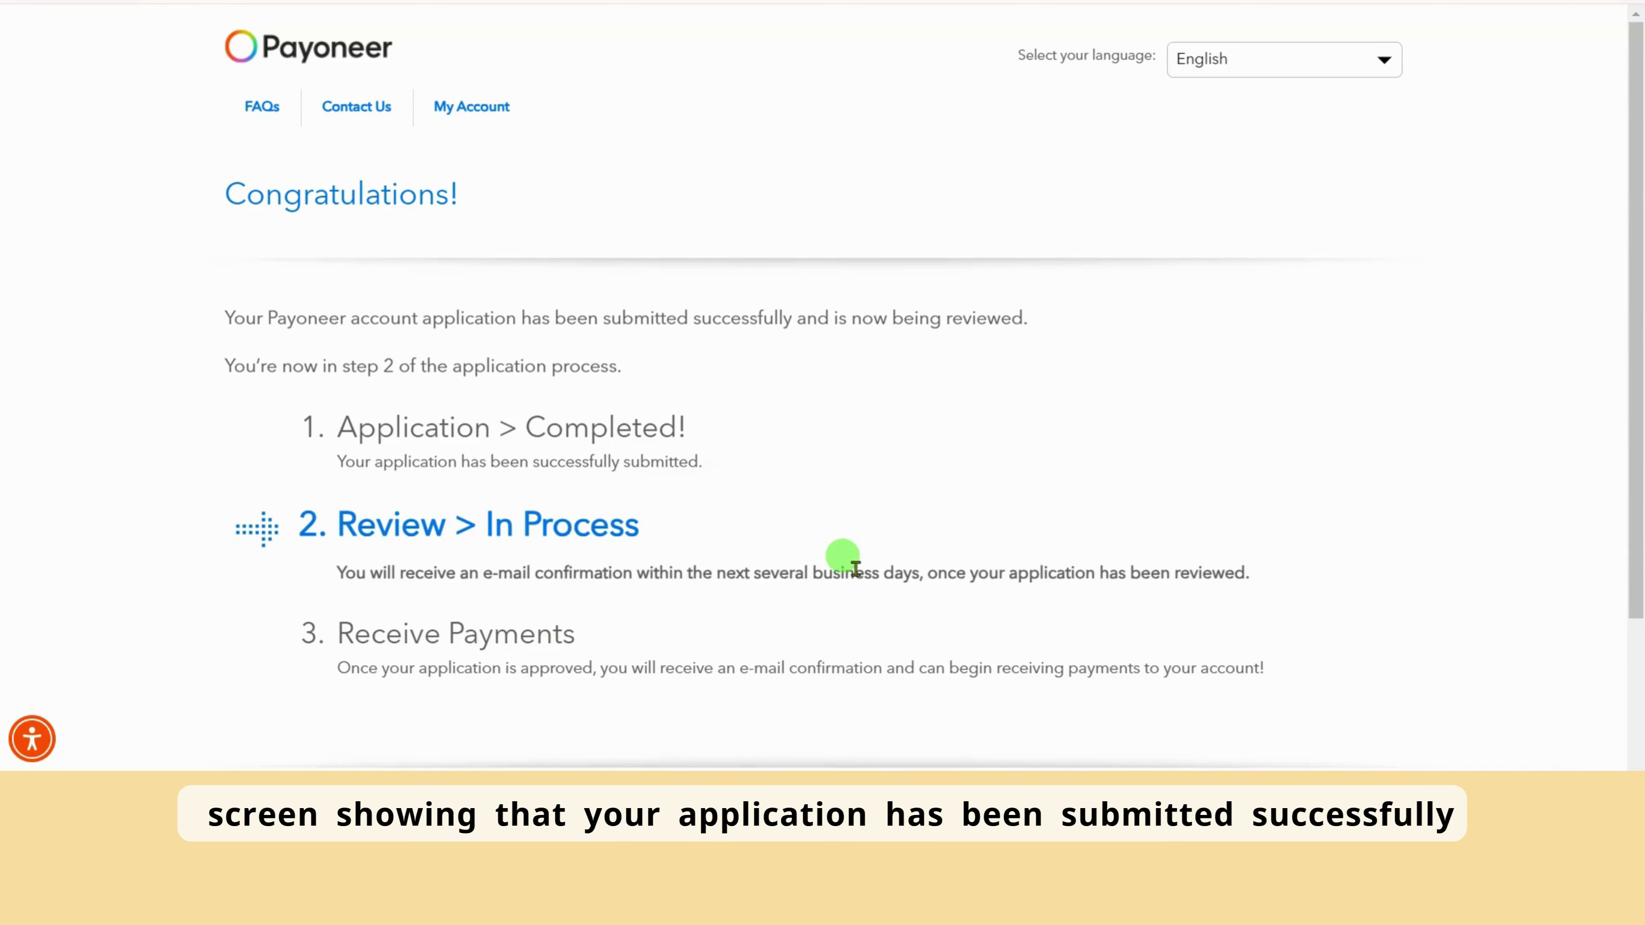
pyautogui.scroll(-3, 856, 568)
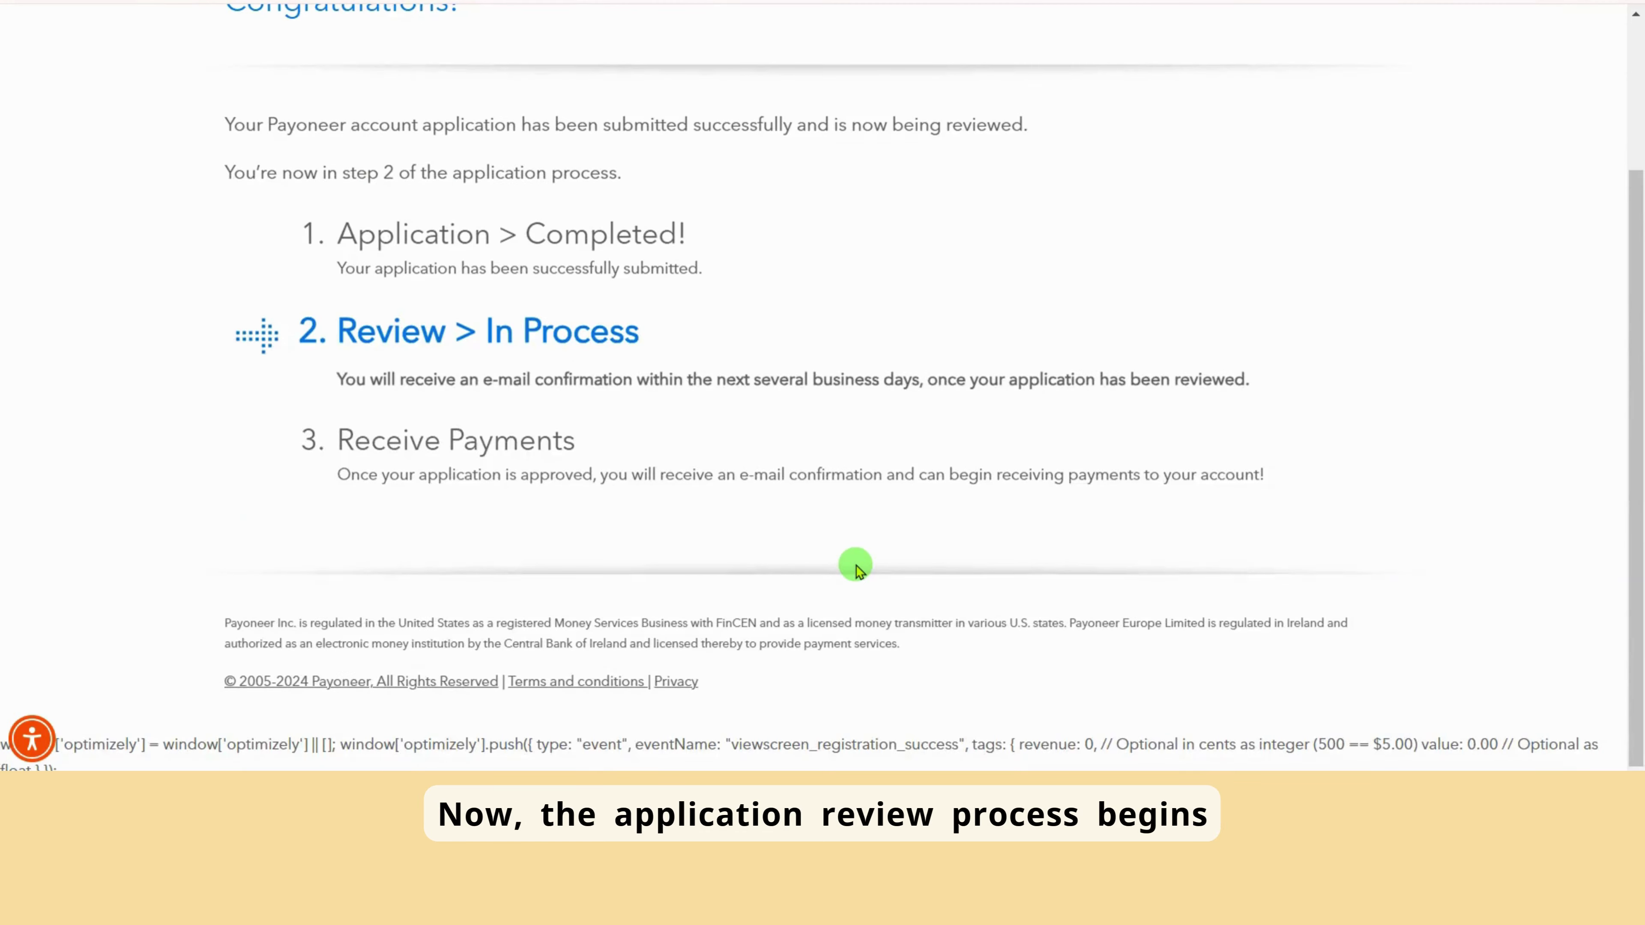
pyautogui.scroll(3, 856, 568)
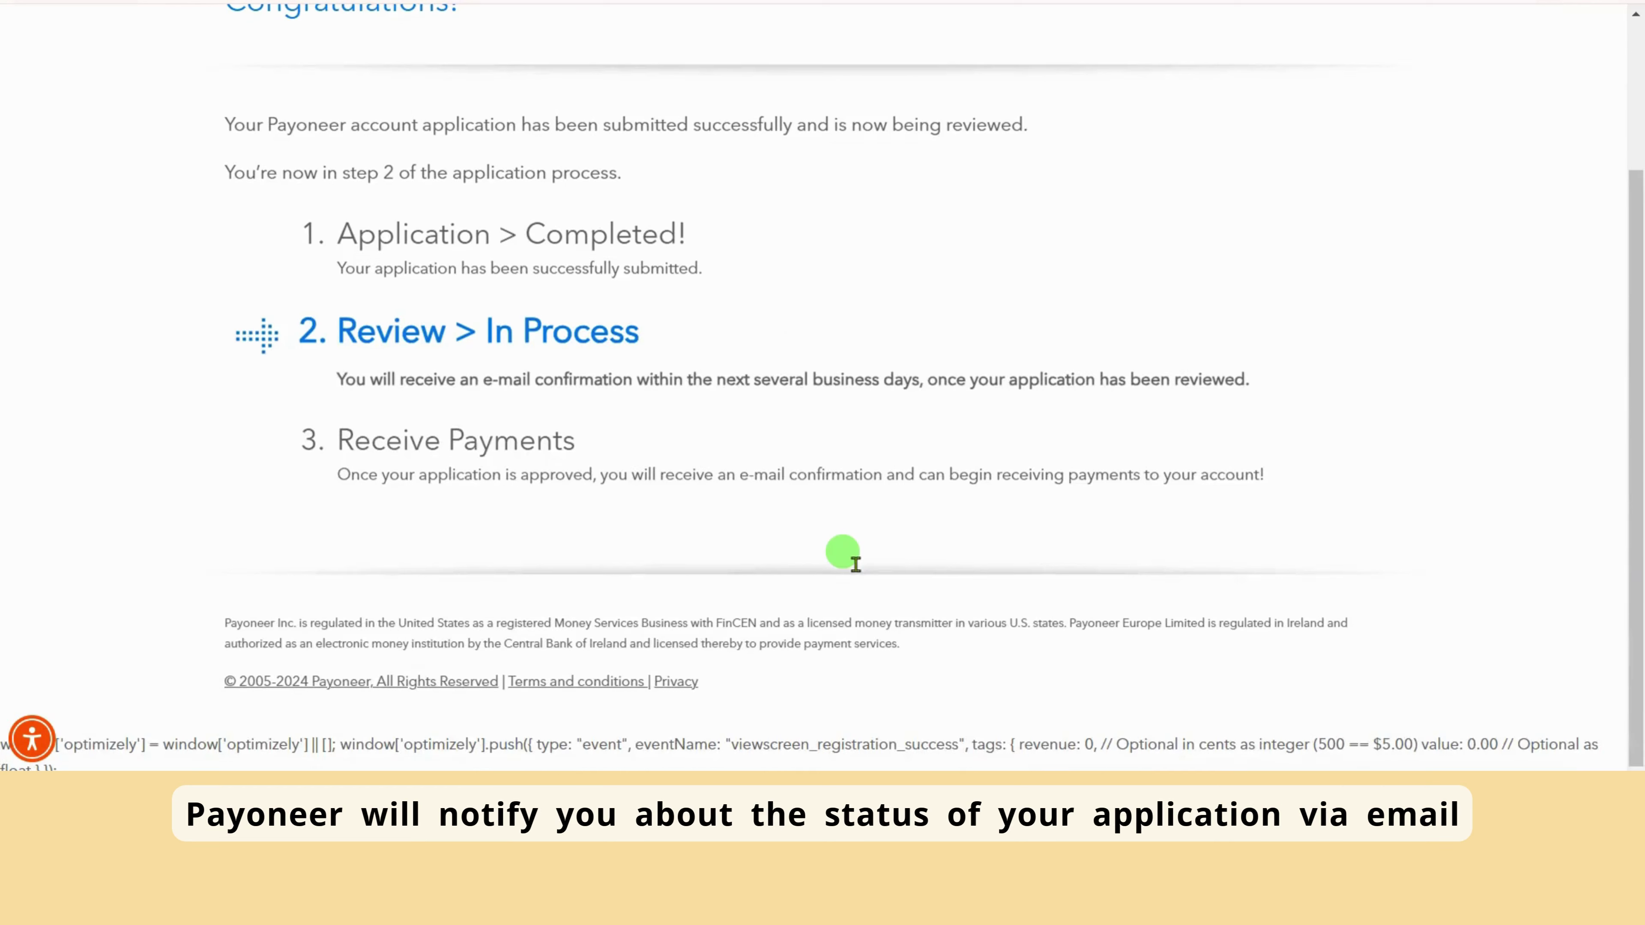
pyautogui.scroll(3, 855, 569)
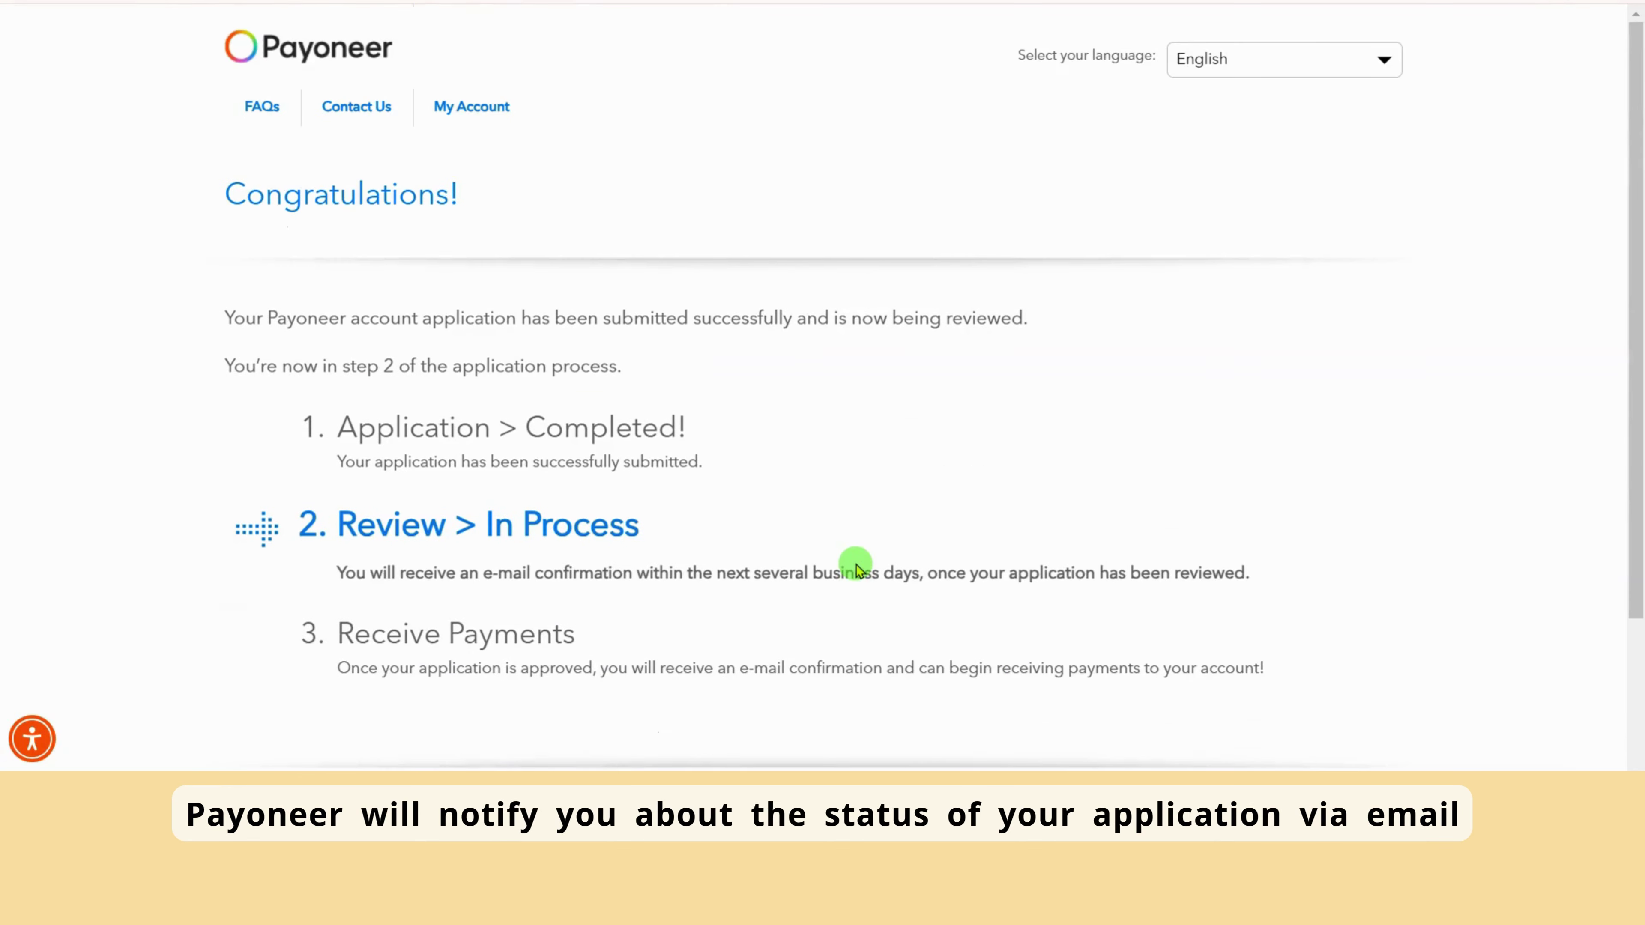